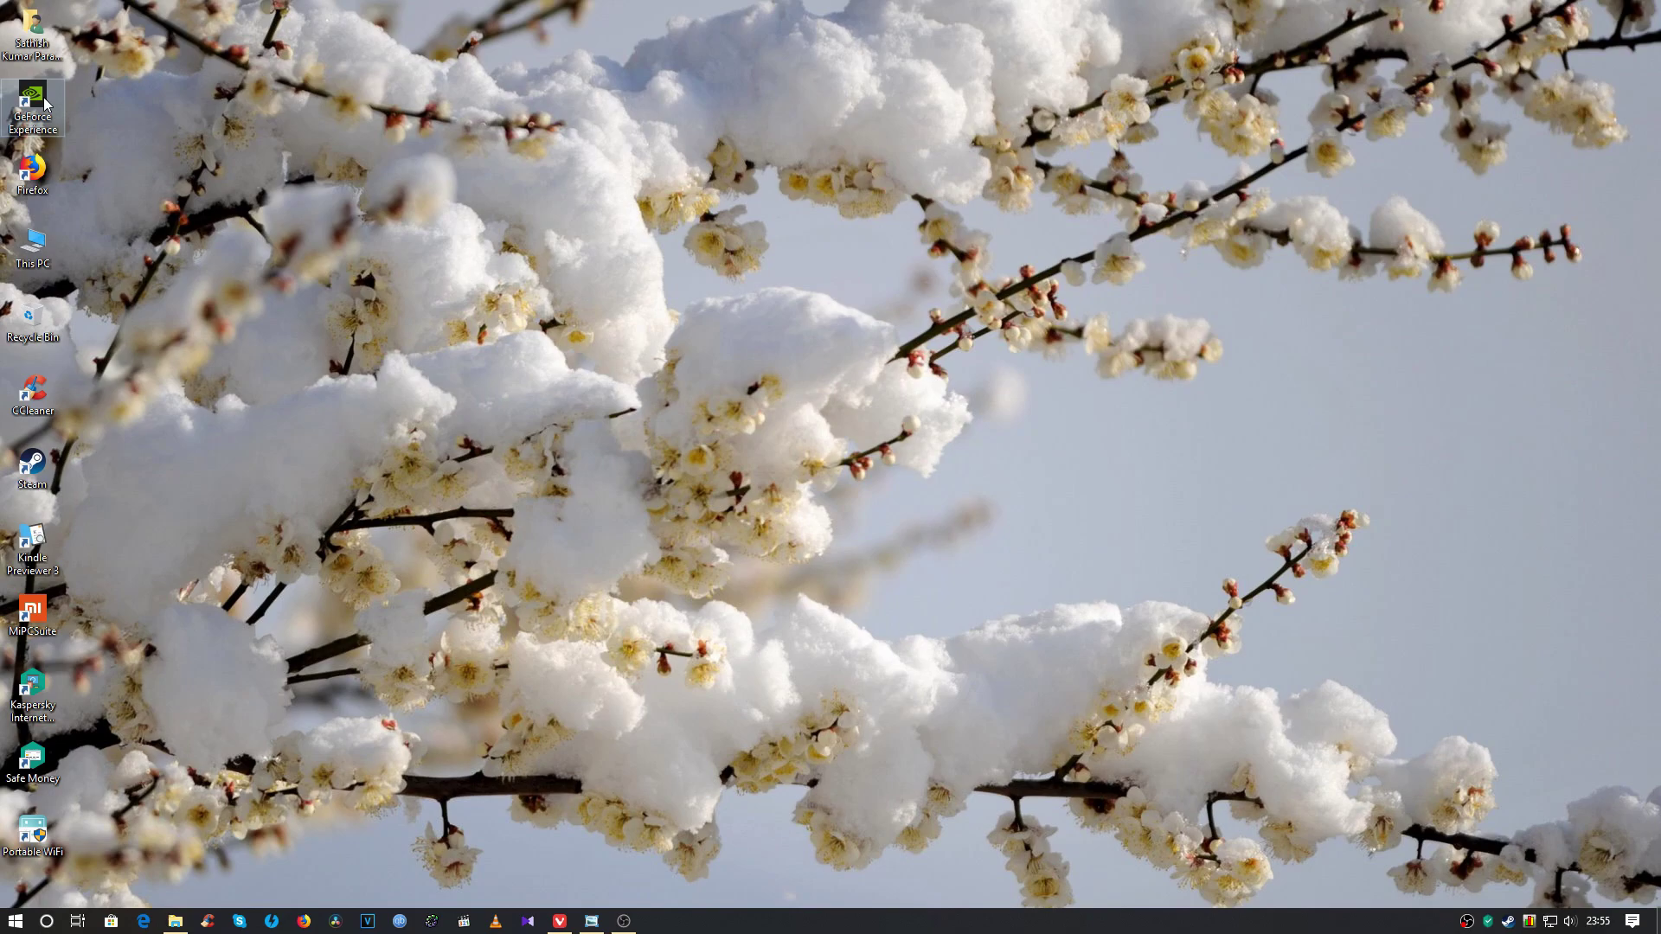
Bring the Photo Viewer screenshot of the GeForce Experience error 0x0003 to the front.
click(595, 924)
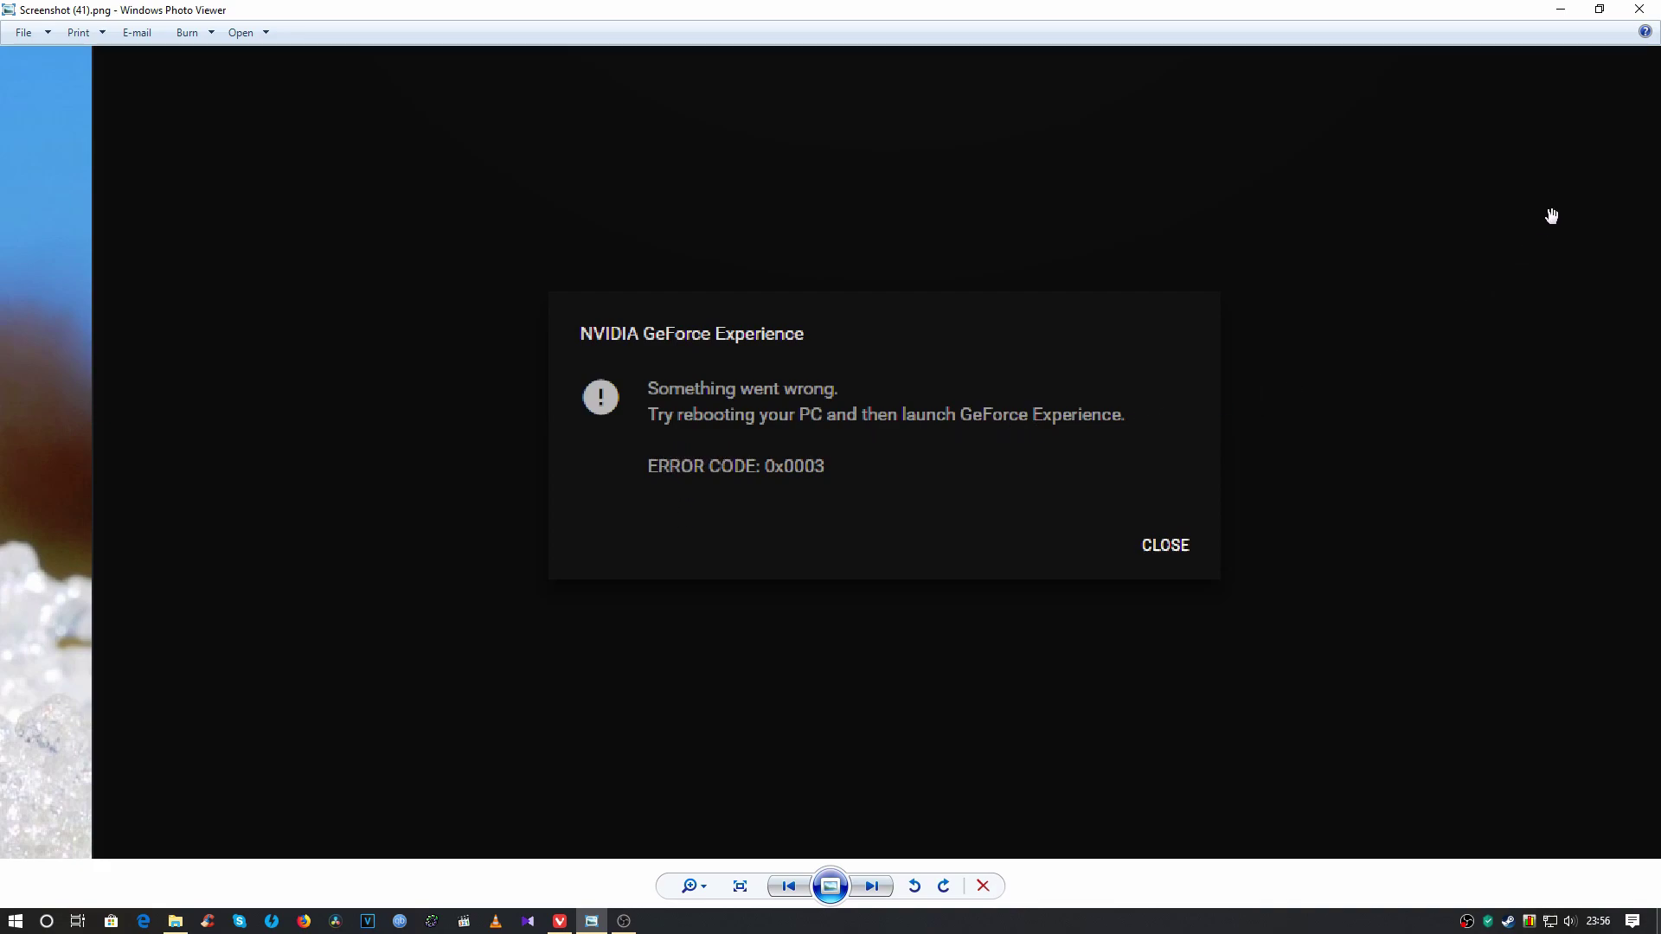
Minimize the error screenshot and open the Run box with services.msc, centred on screen.
click(1559, 10)
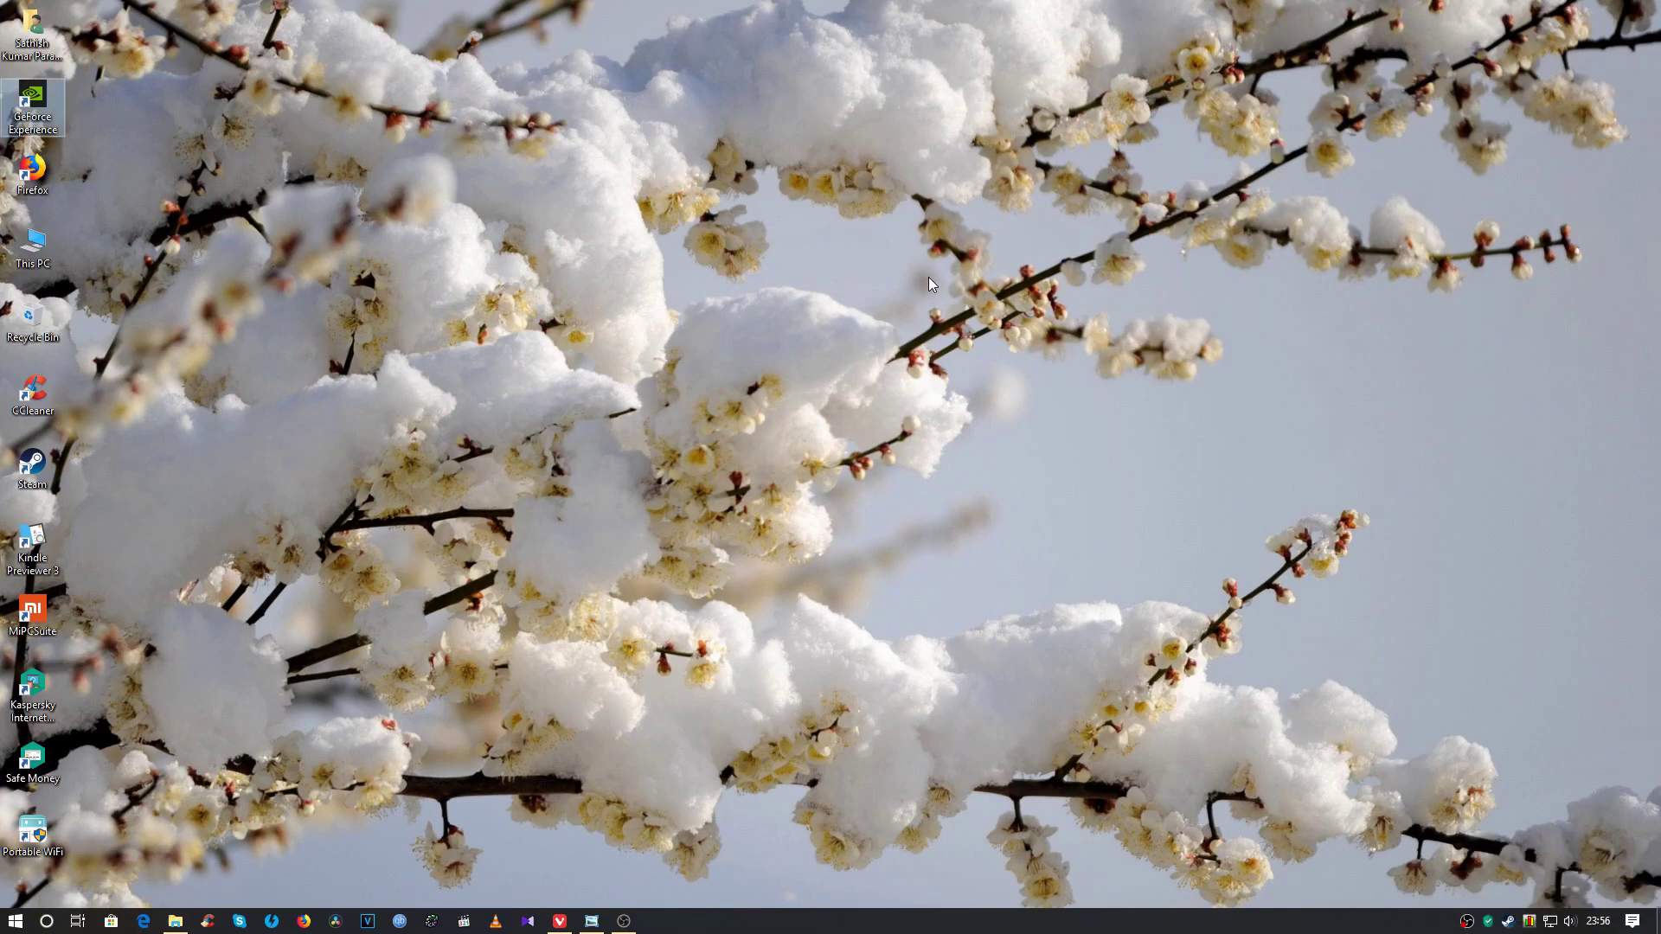
key(super+r)
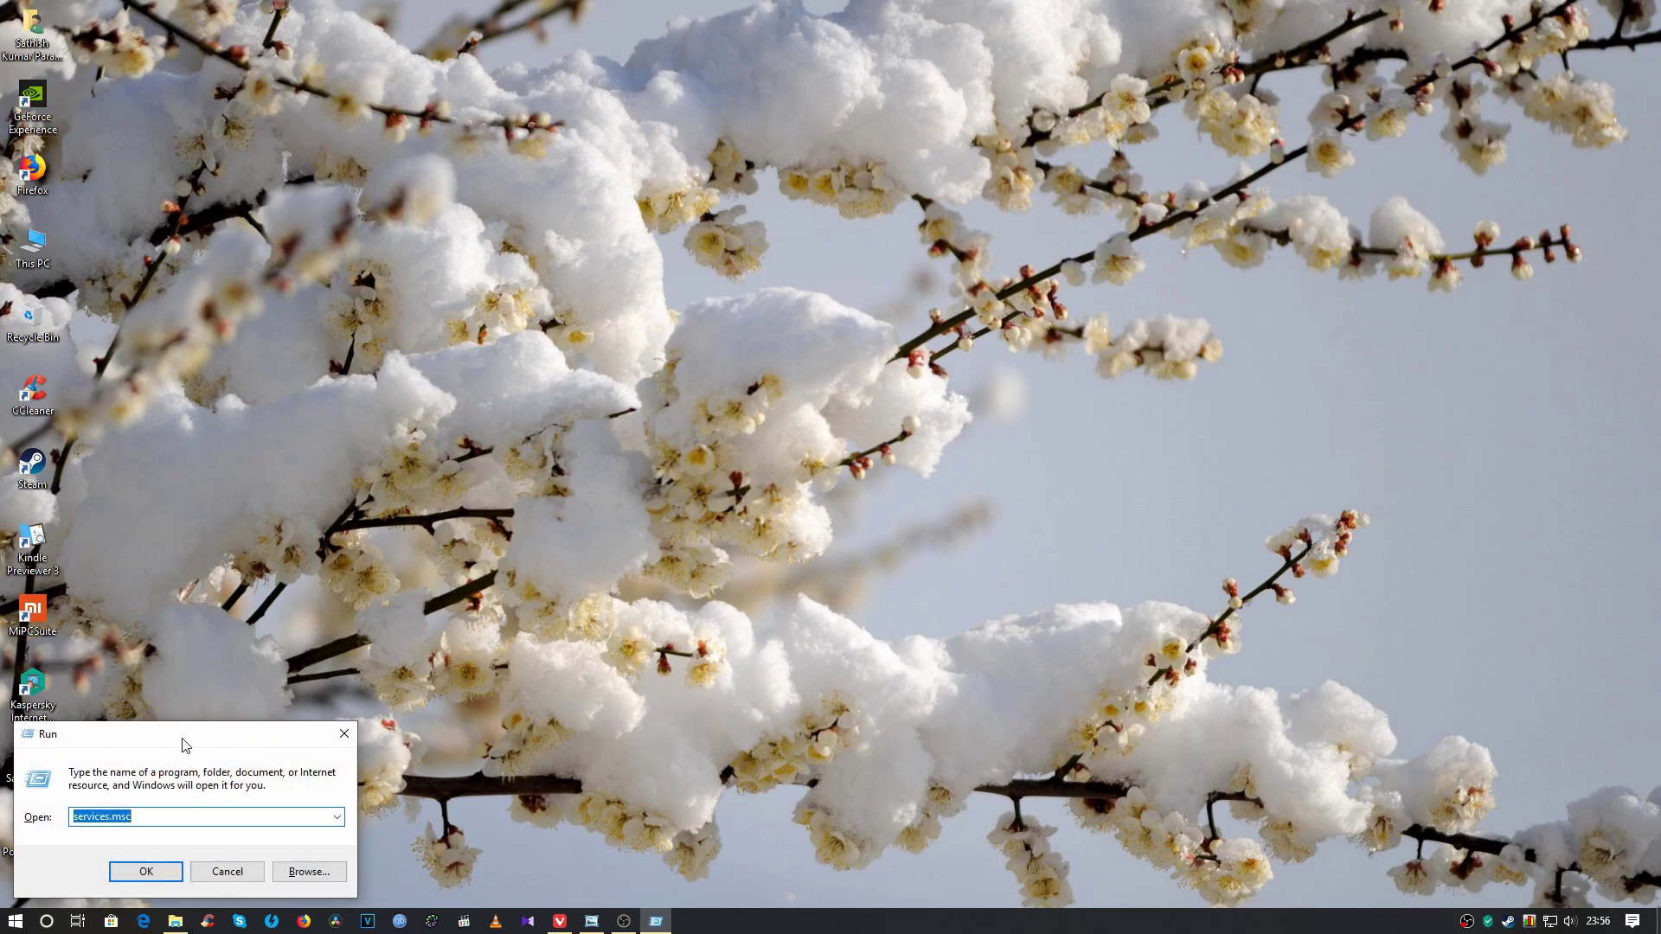
drag(185, 737, 409, 591)
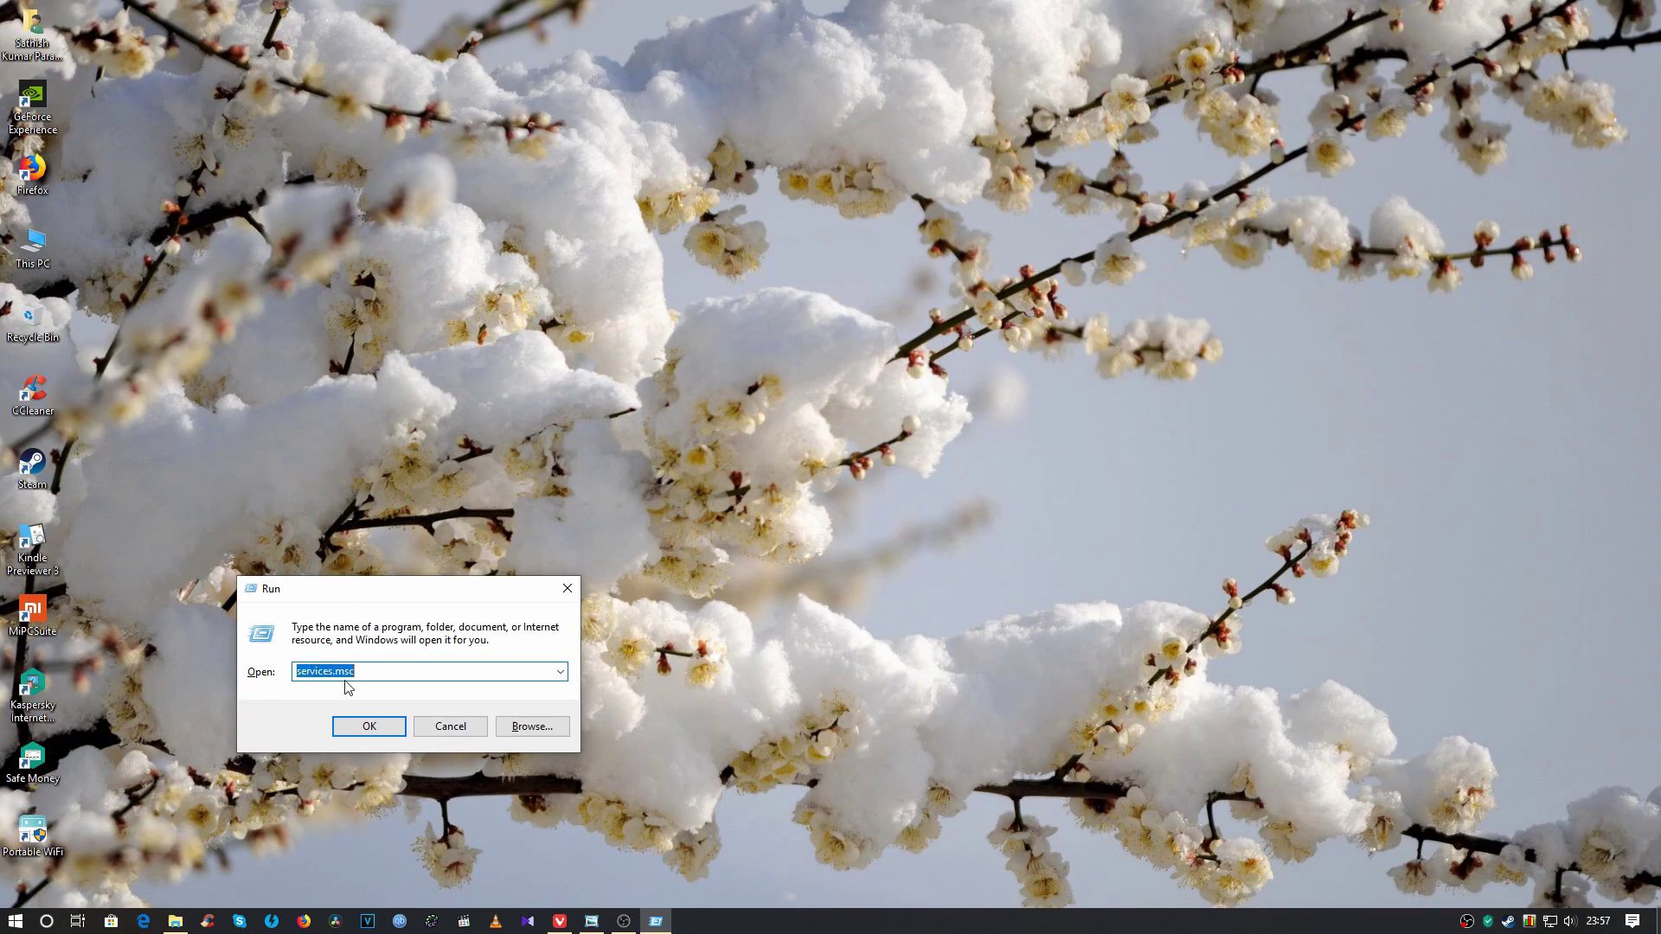
Launch services.msc and select NVIDIA Display Container LS in the services list.
click(370, 725)
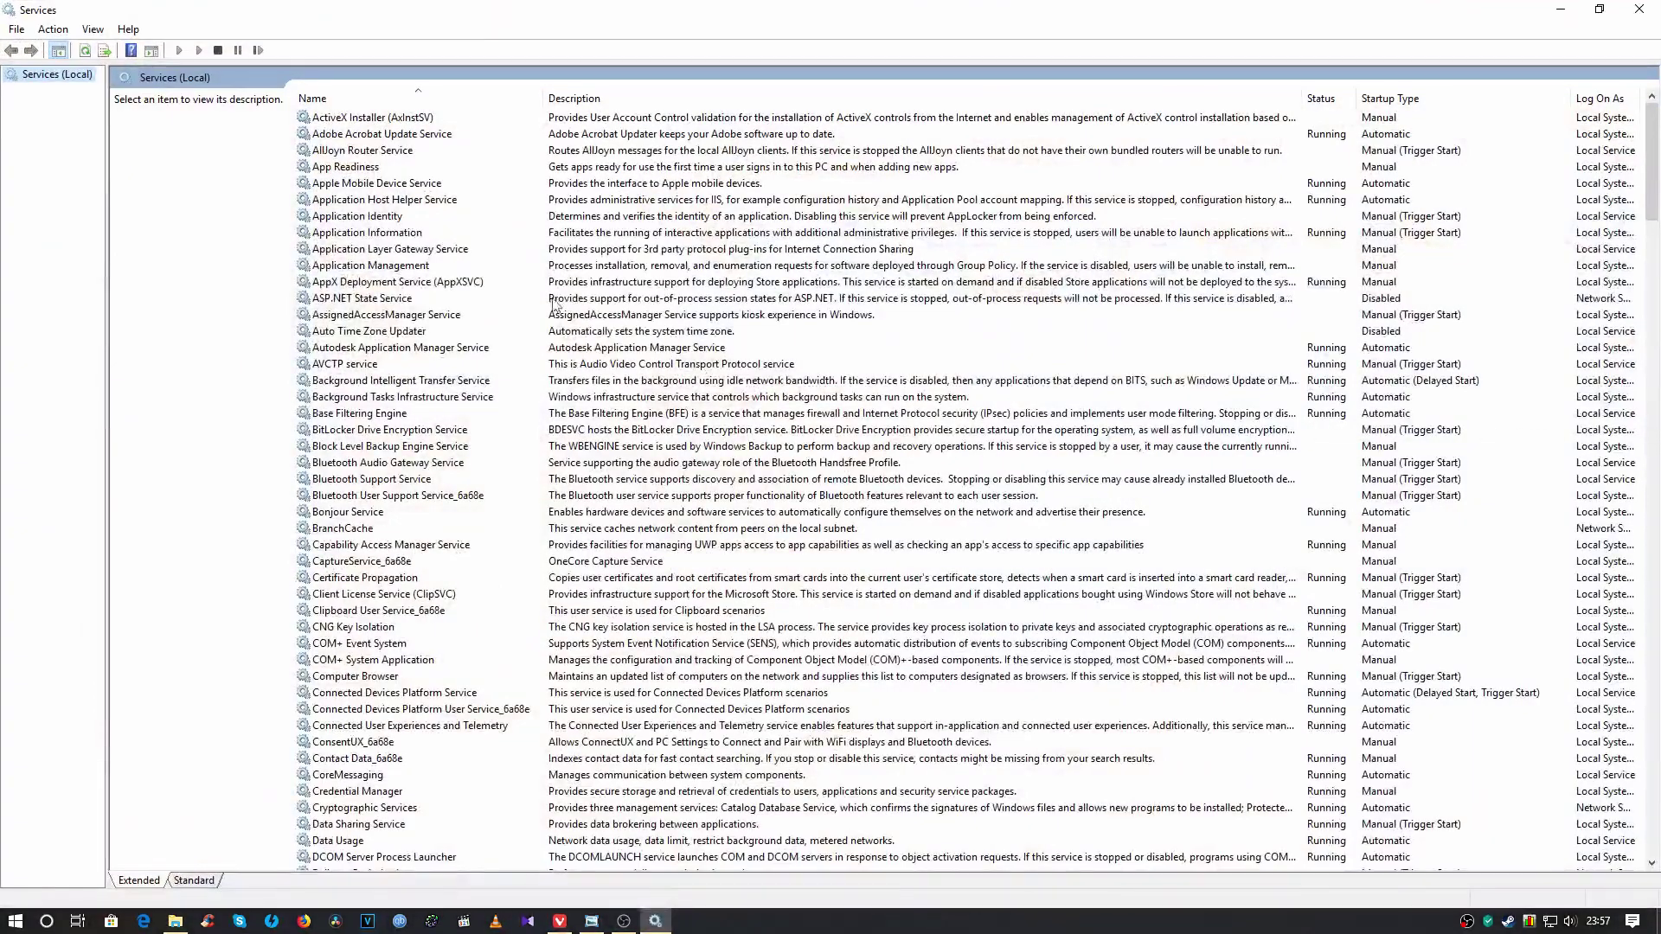
scroll(629, 403, down, 20)
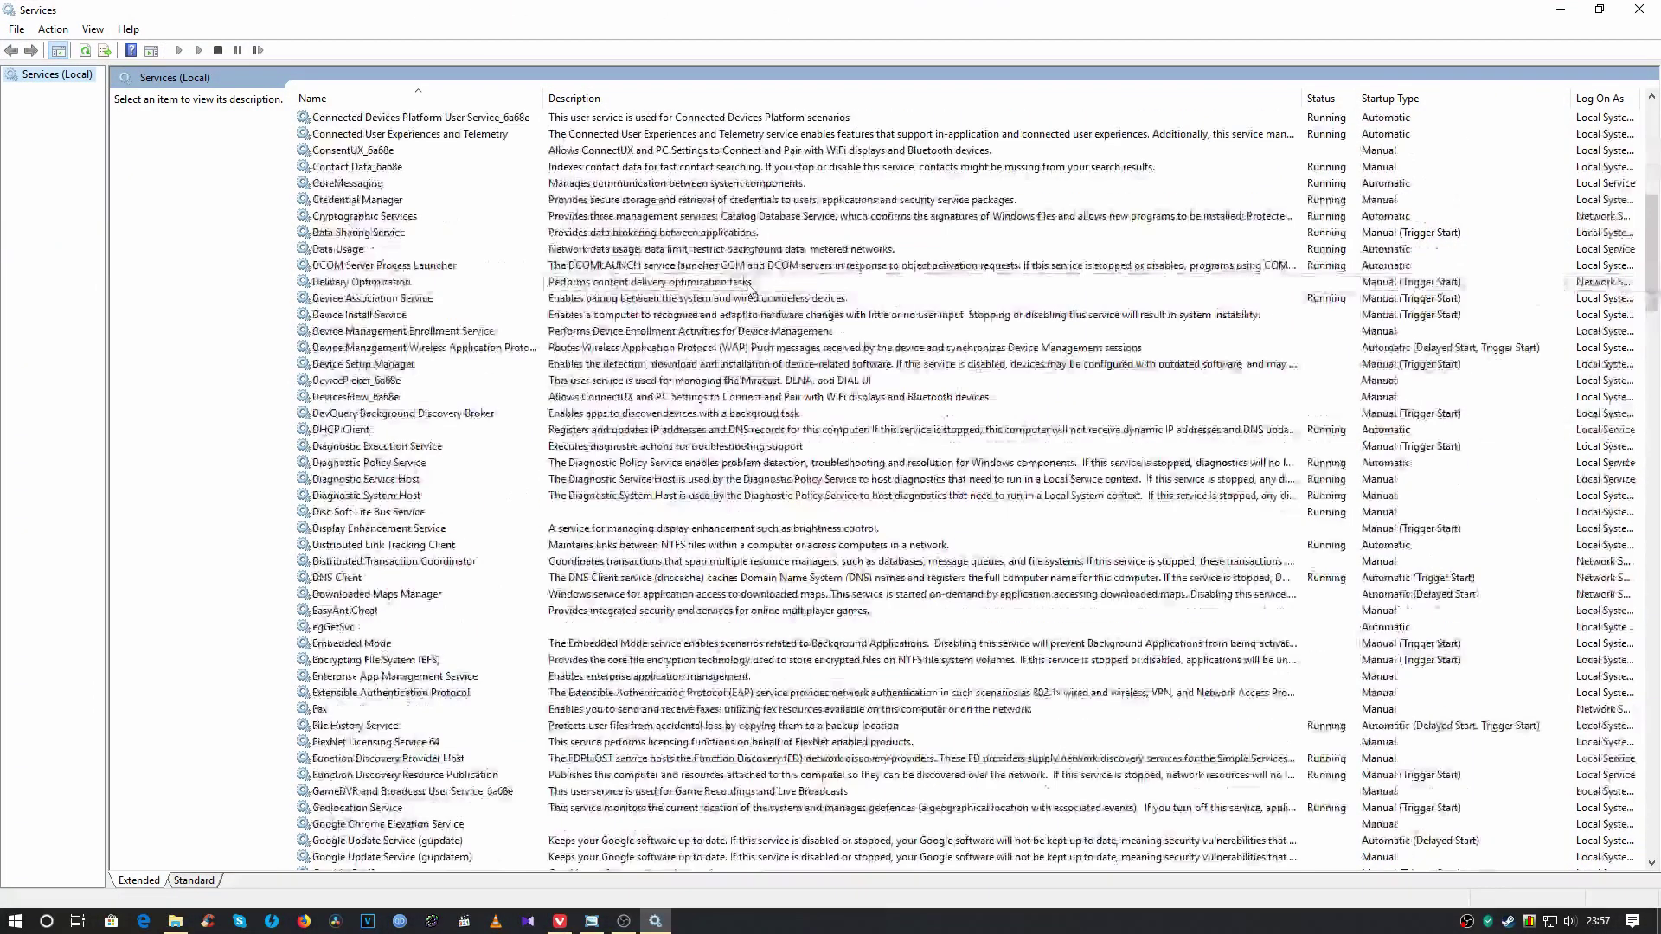
scroll(748, 289, down, 20)
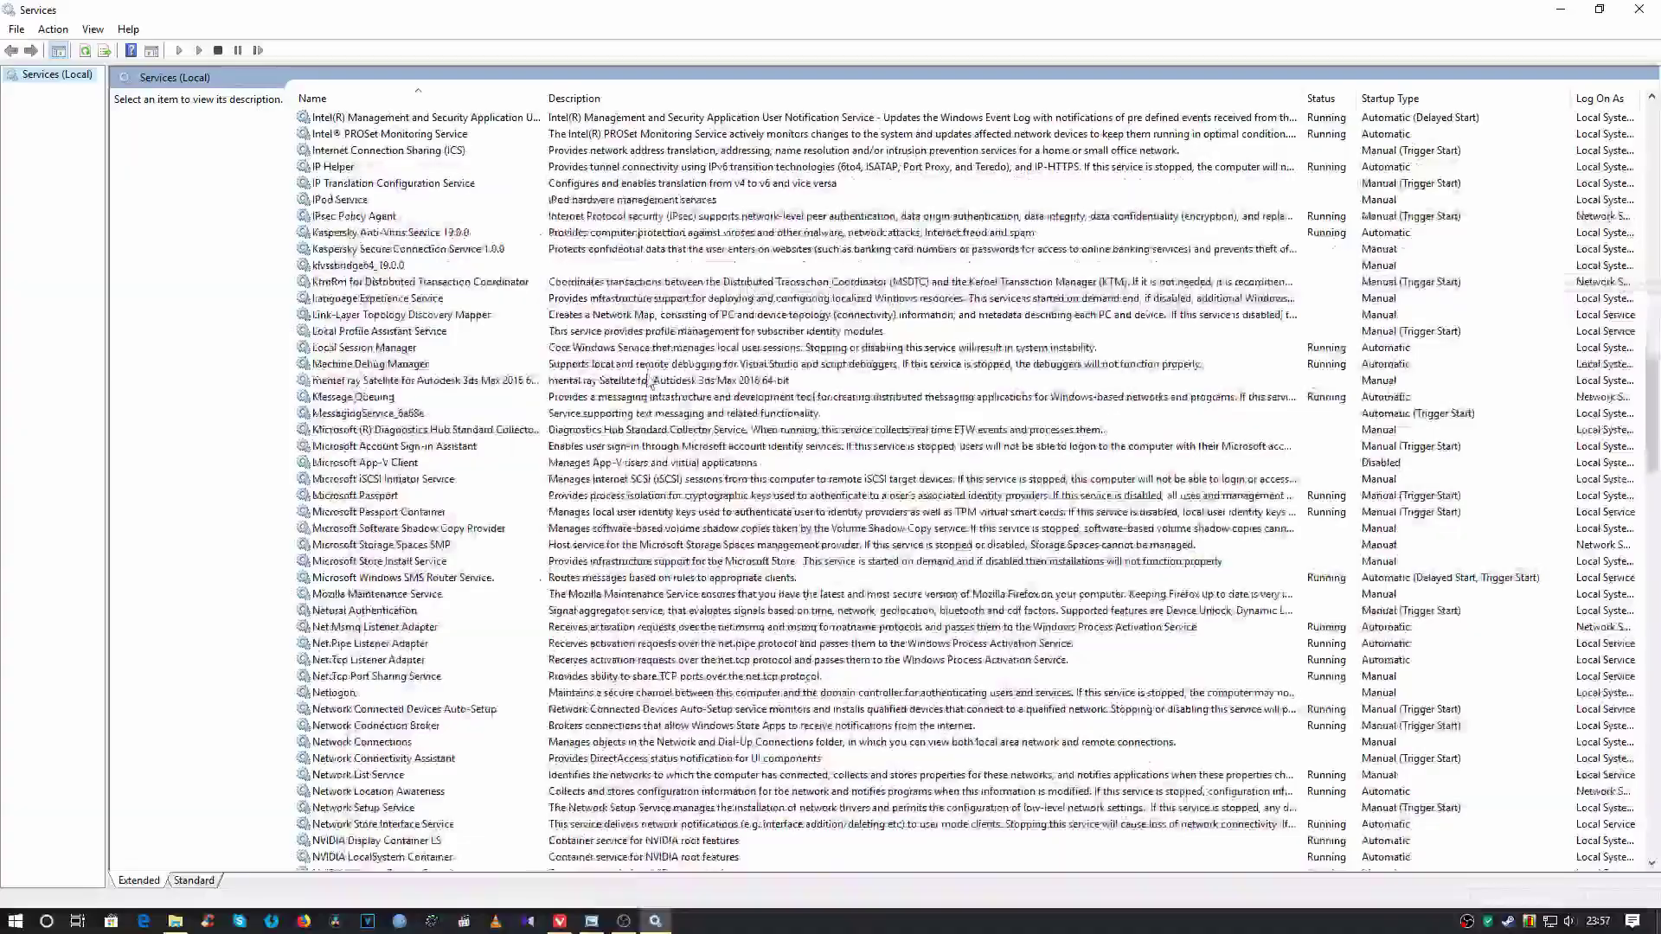
scroll(604, 360, up, 15)
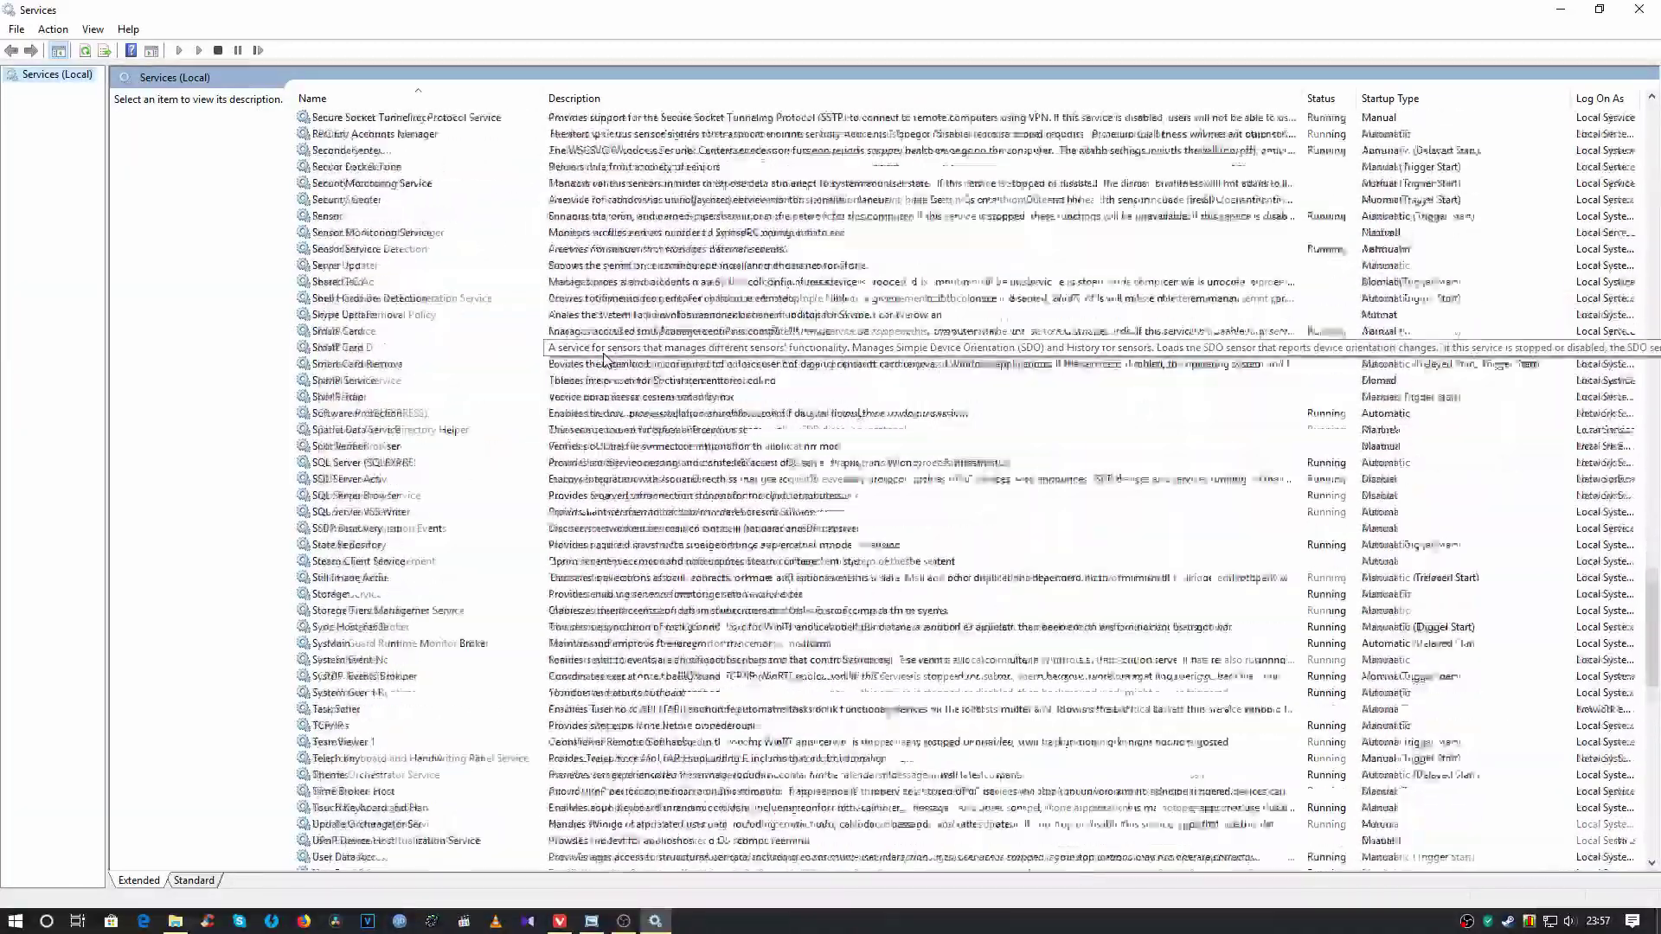
click(692, 348)
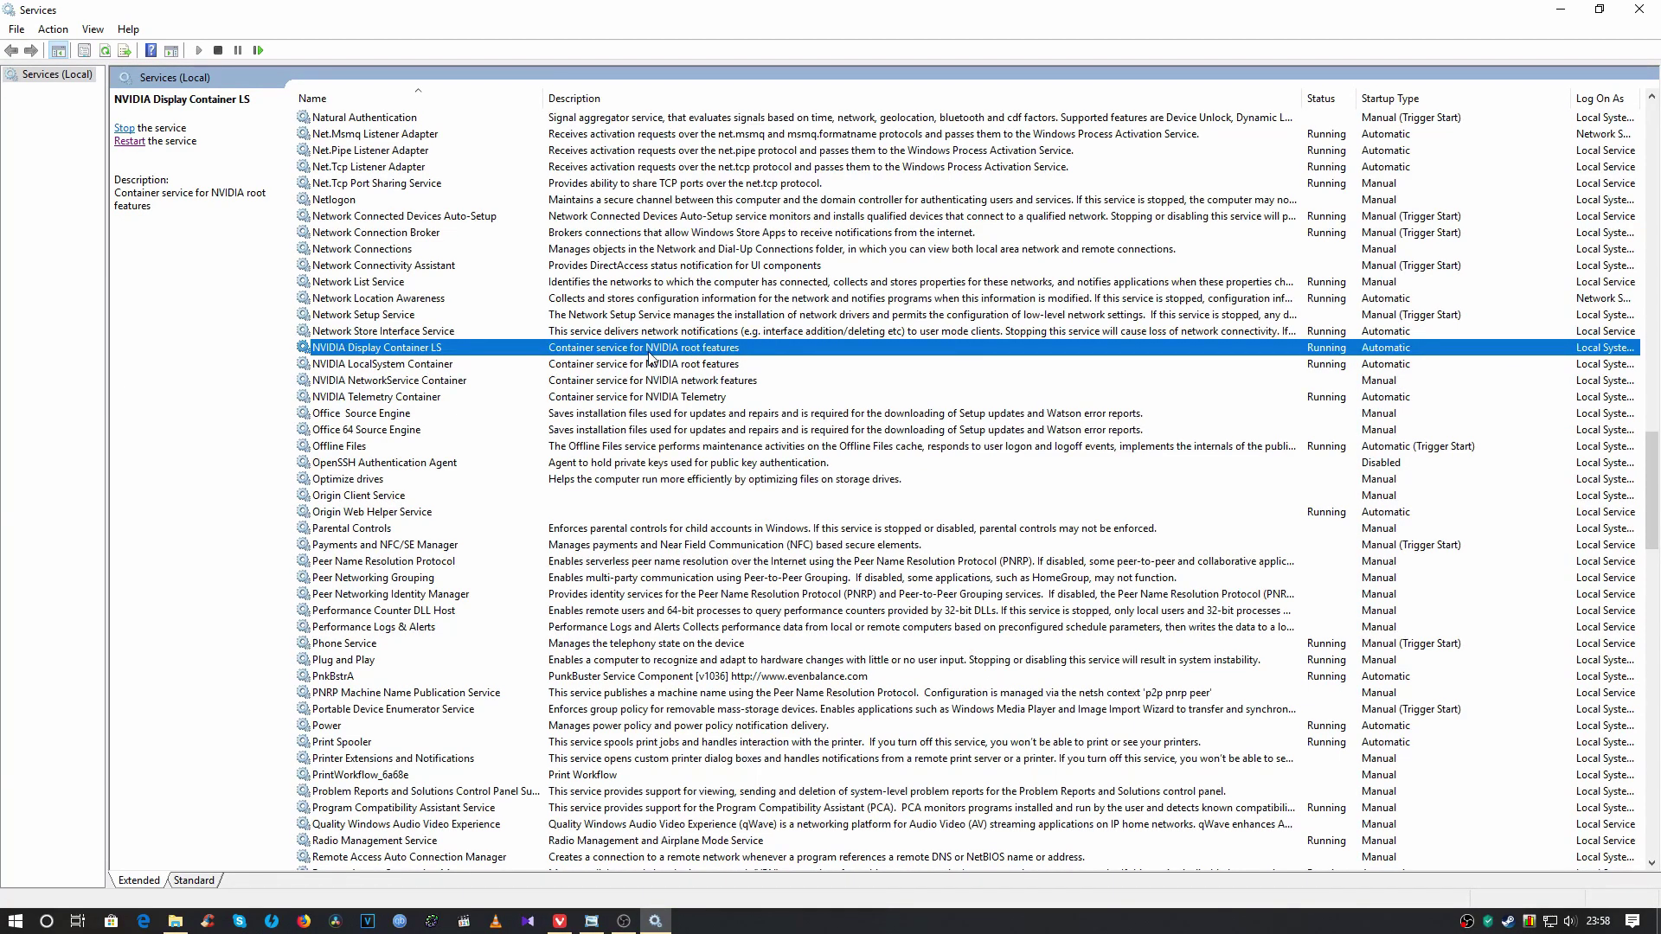
Enable 'Allow service to interact with desktop' on NVIDIA Display Container LS's Log On settings.
right_click(649, 354)
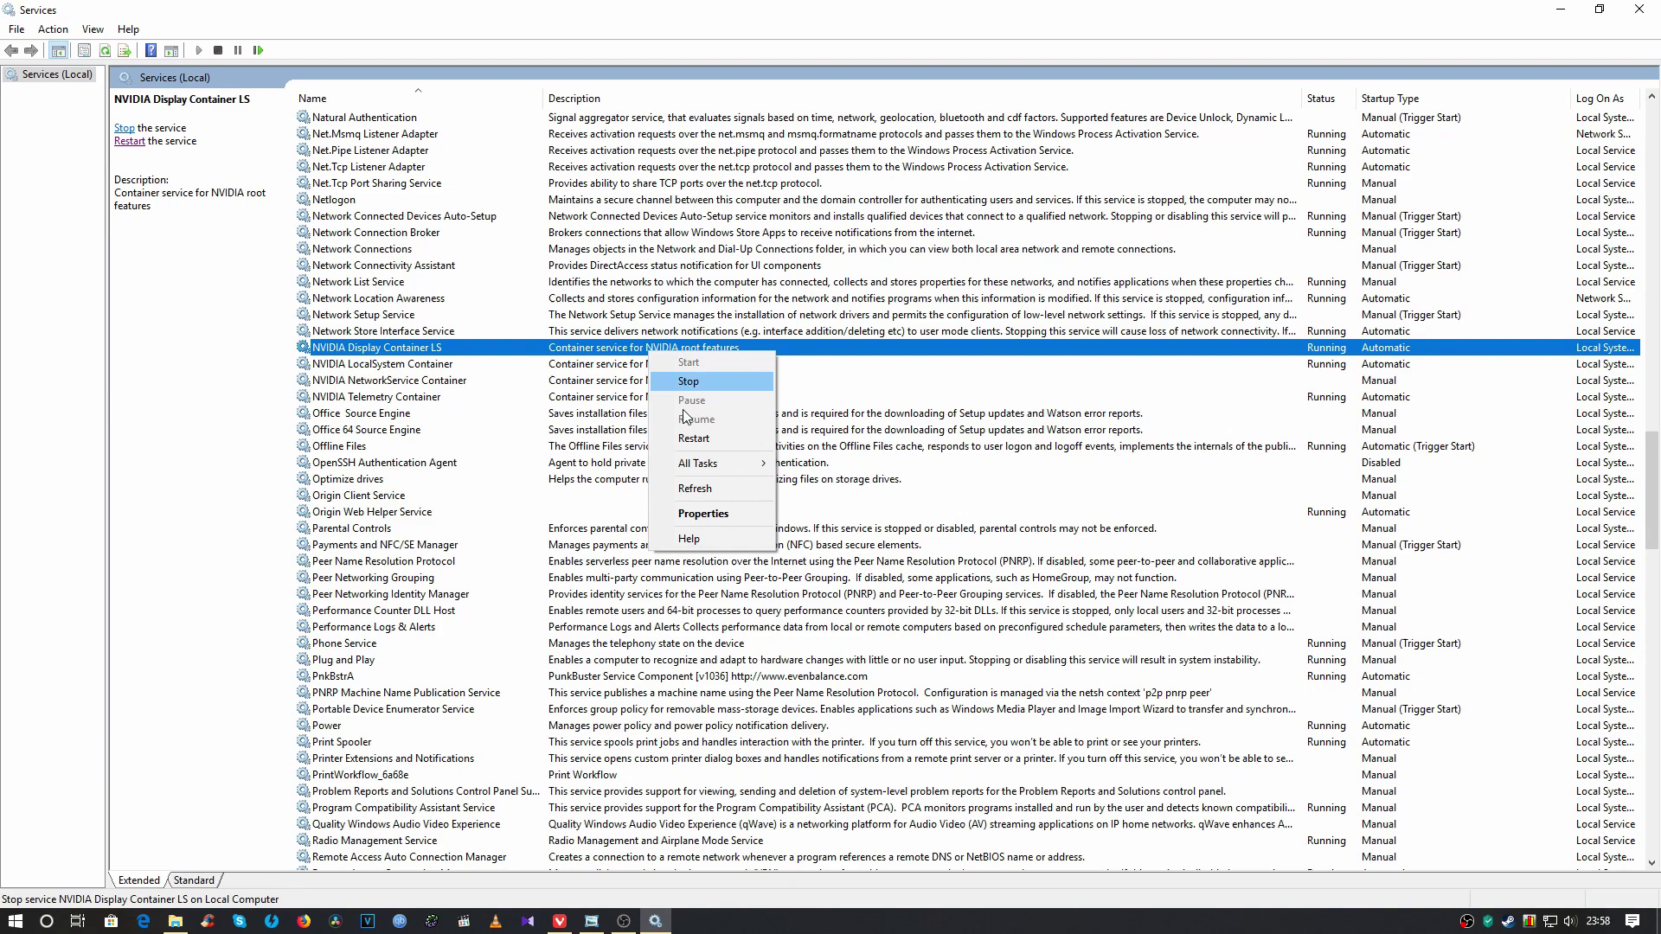
click(704, 514)
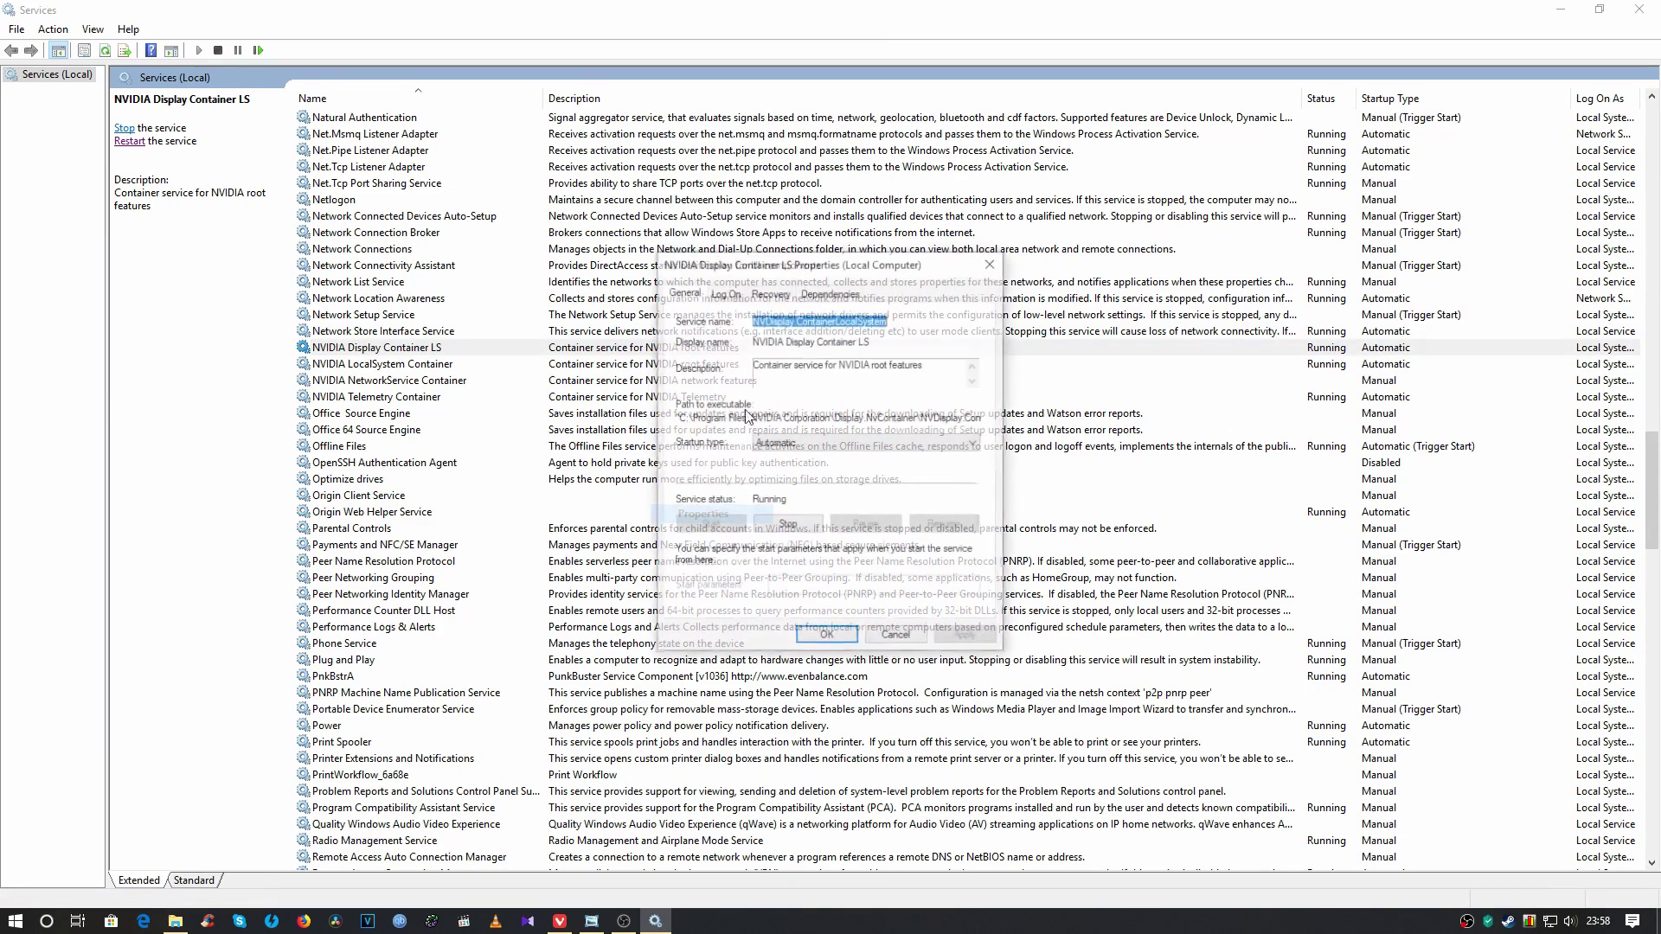
click(725, 294)
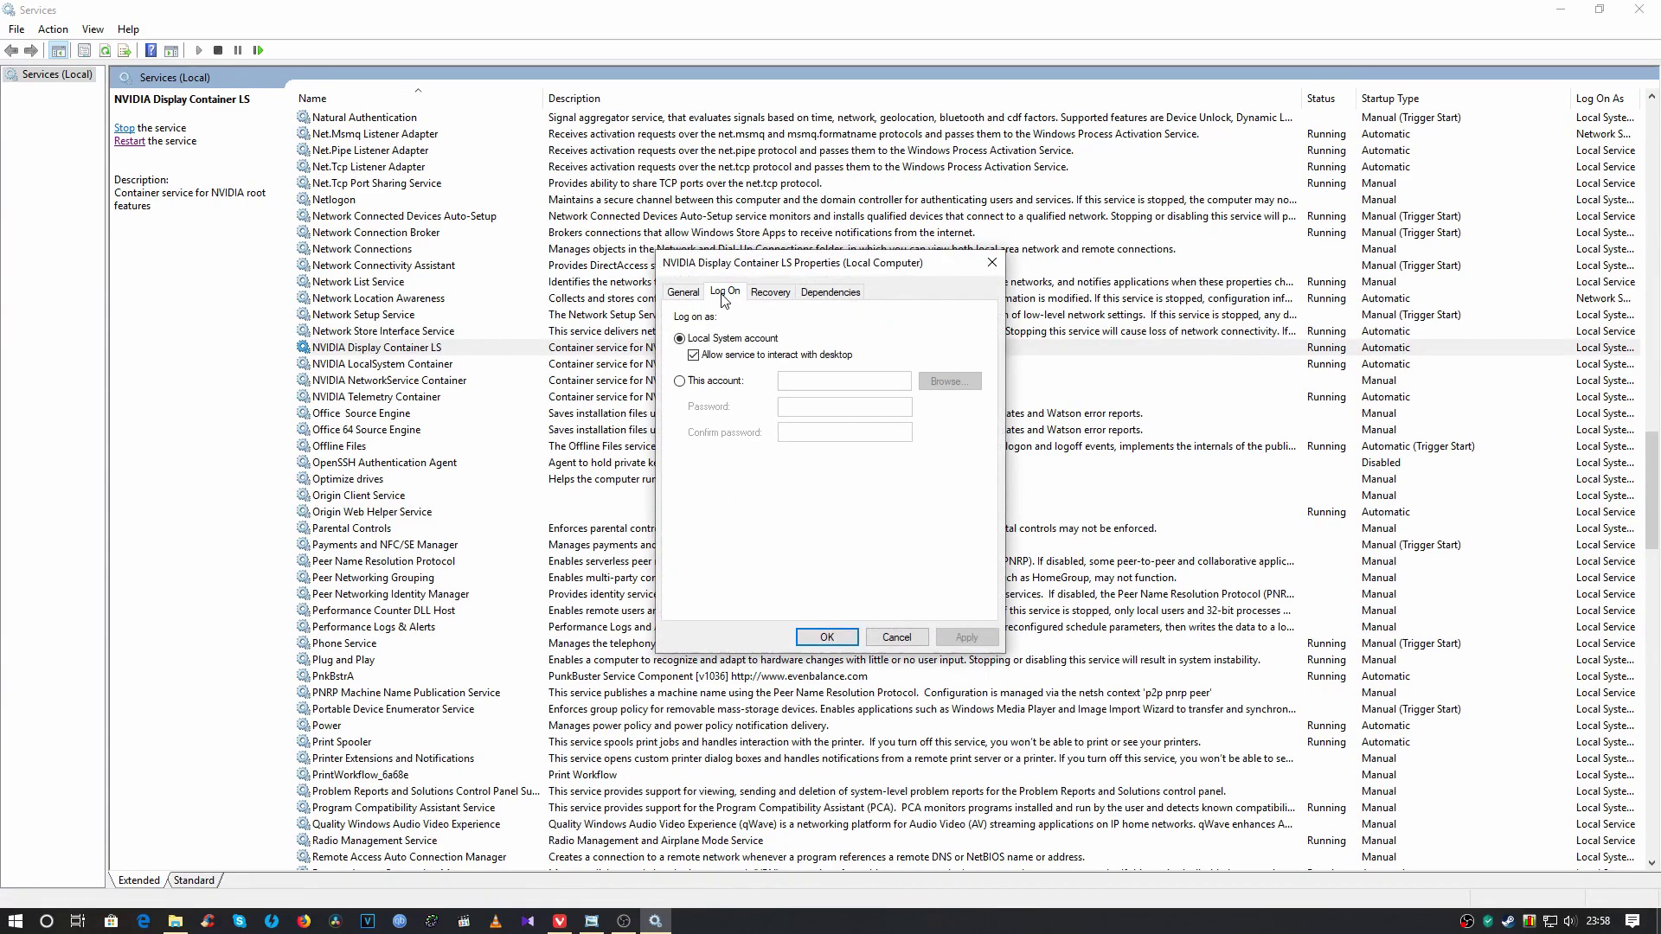
click(693, 354)
click(827, 636)
Check the NVIDIA LocalSystem, NetworkService and Telemetry Container services.
click(662, 367)
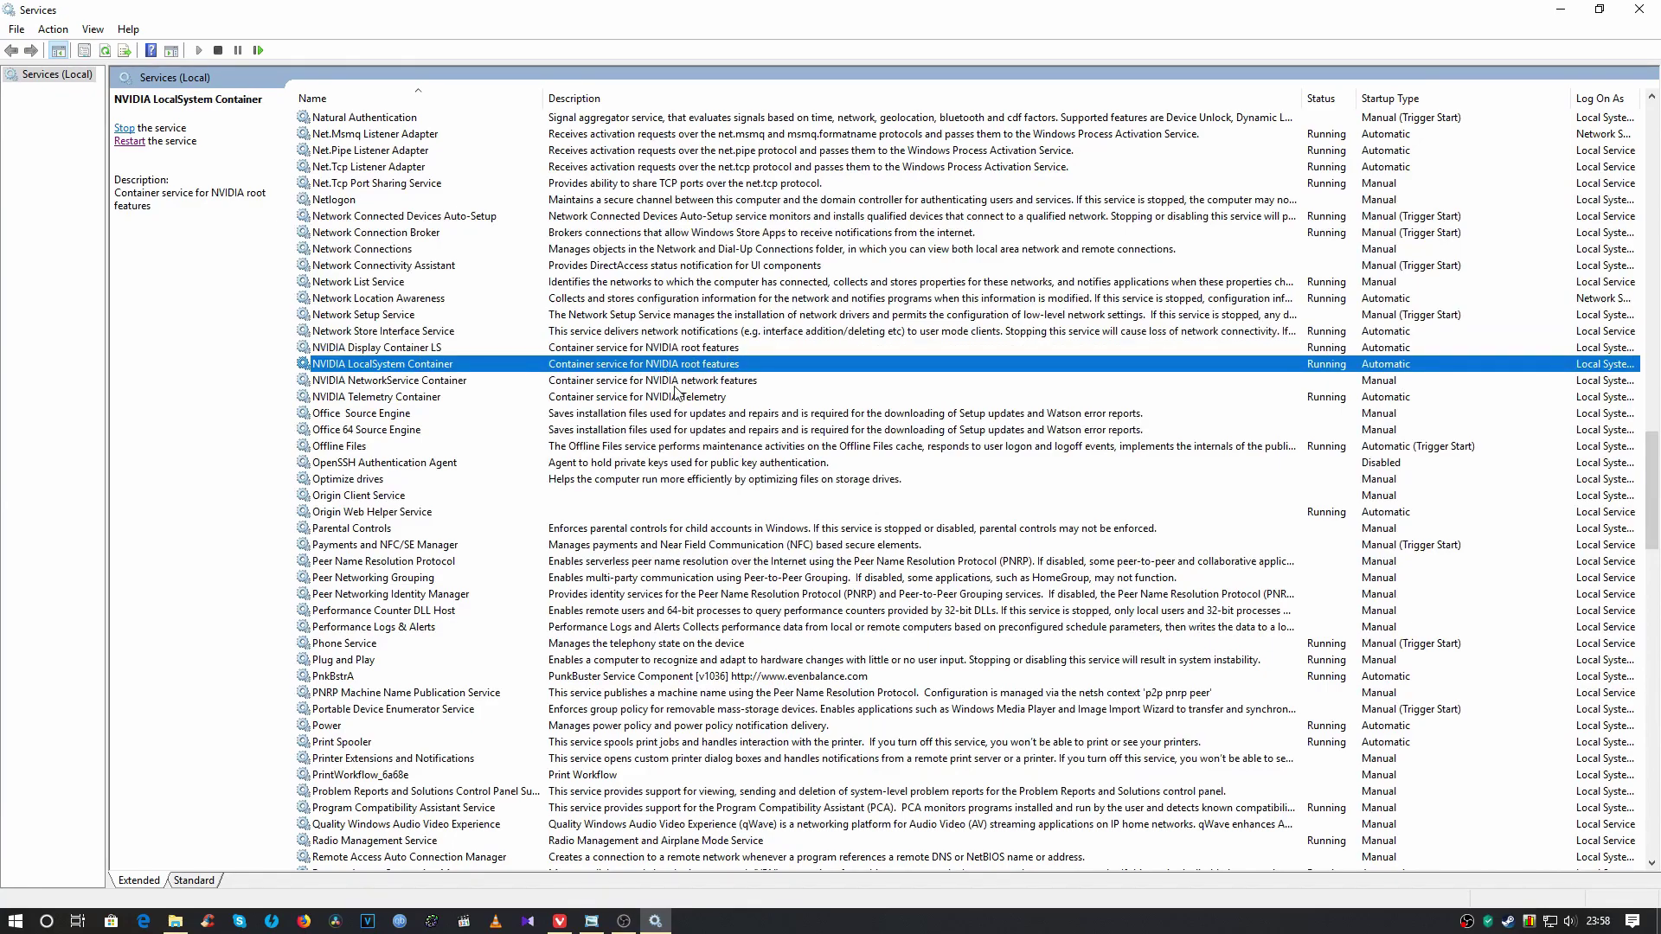
click(673, 384)
click(671, 403)
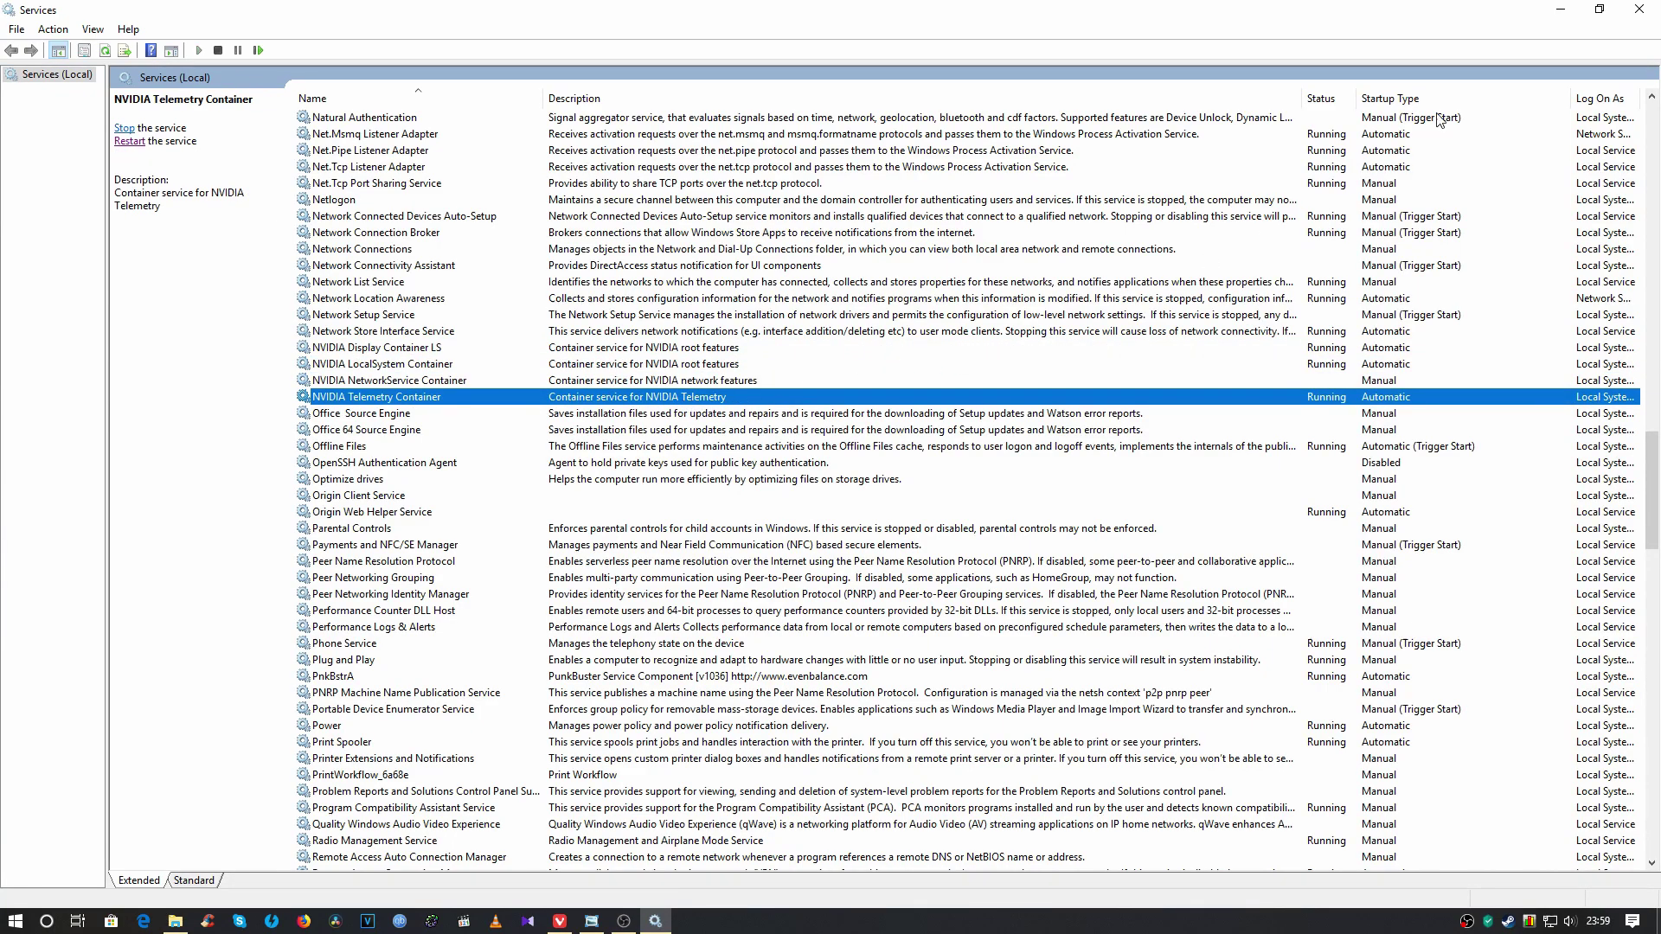
Close Services and run 'netsh winsock reset' in an administrator PowerShell.
click(1639, 10)
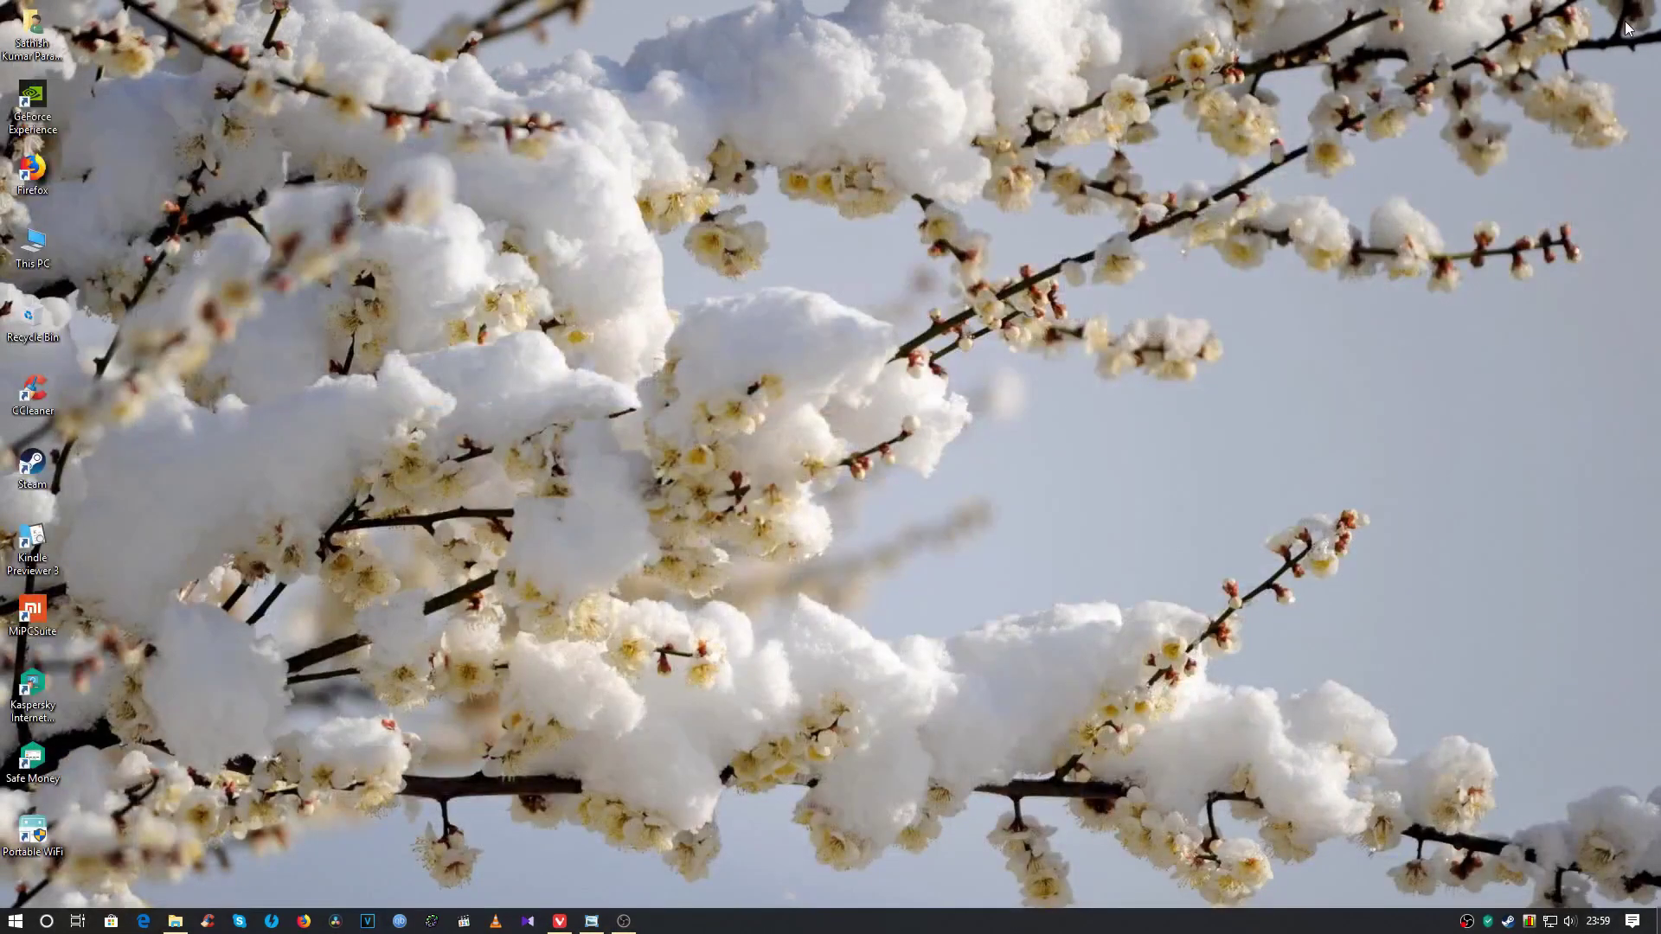
right_click(12, 924)
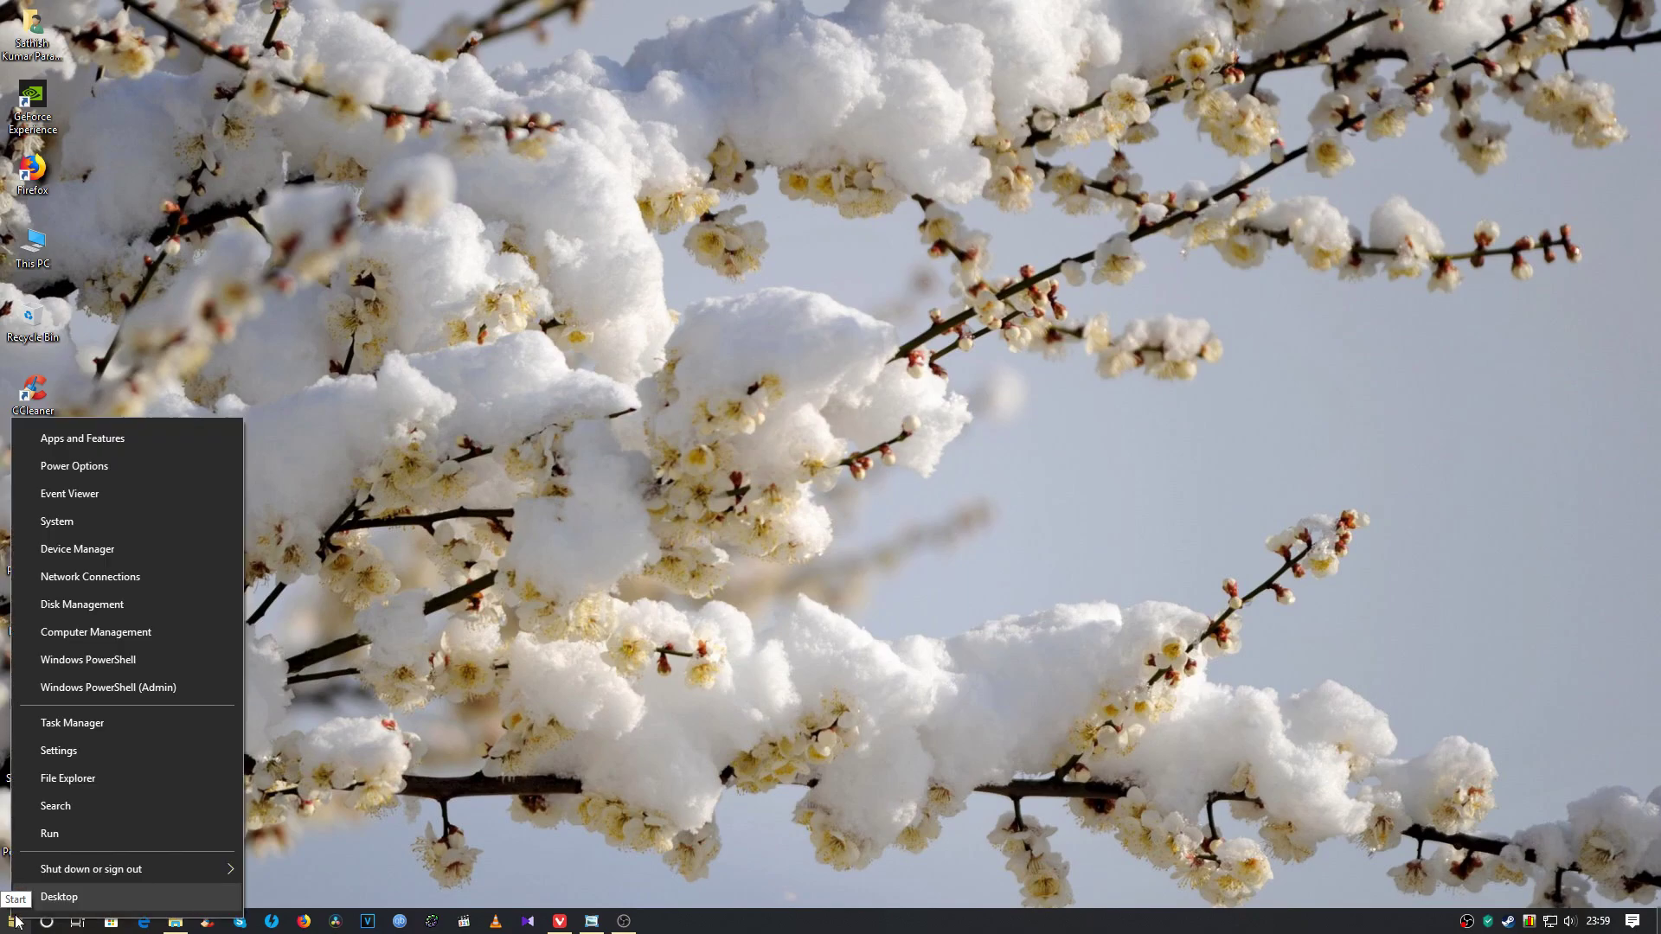
click(163, 689)
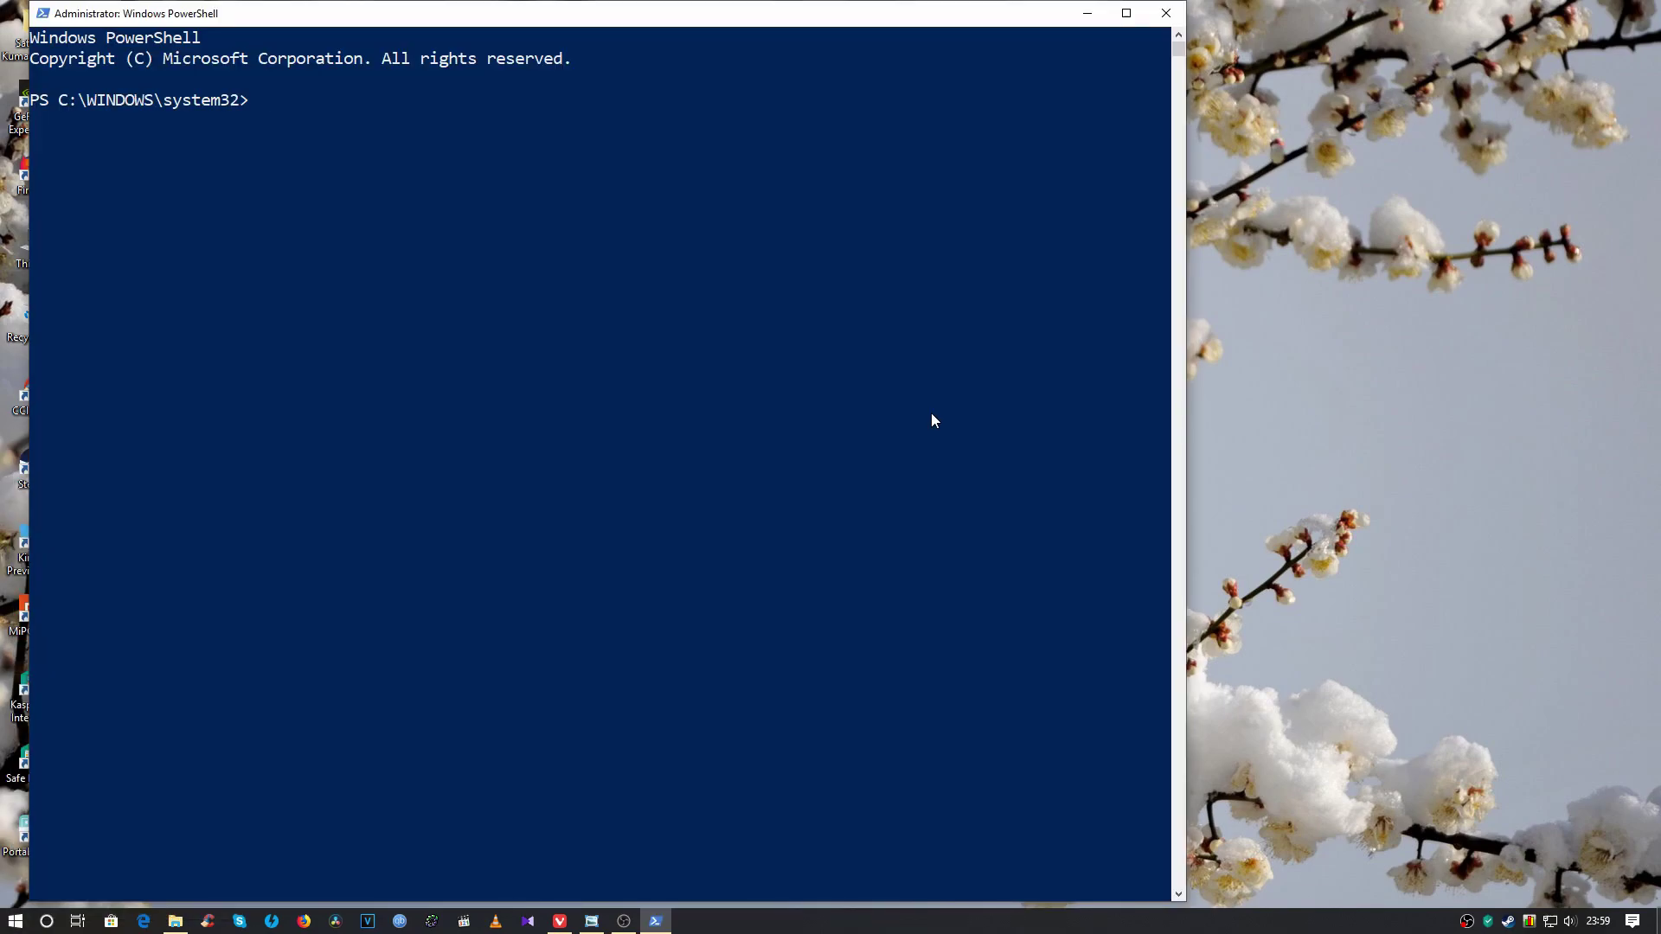
text(netsh winsock reset)
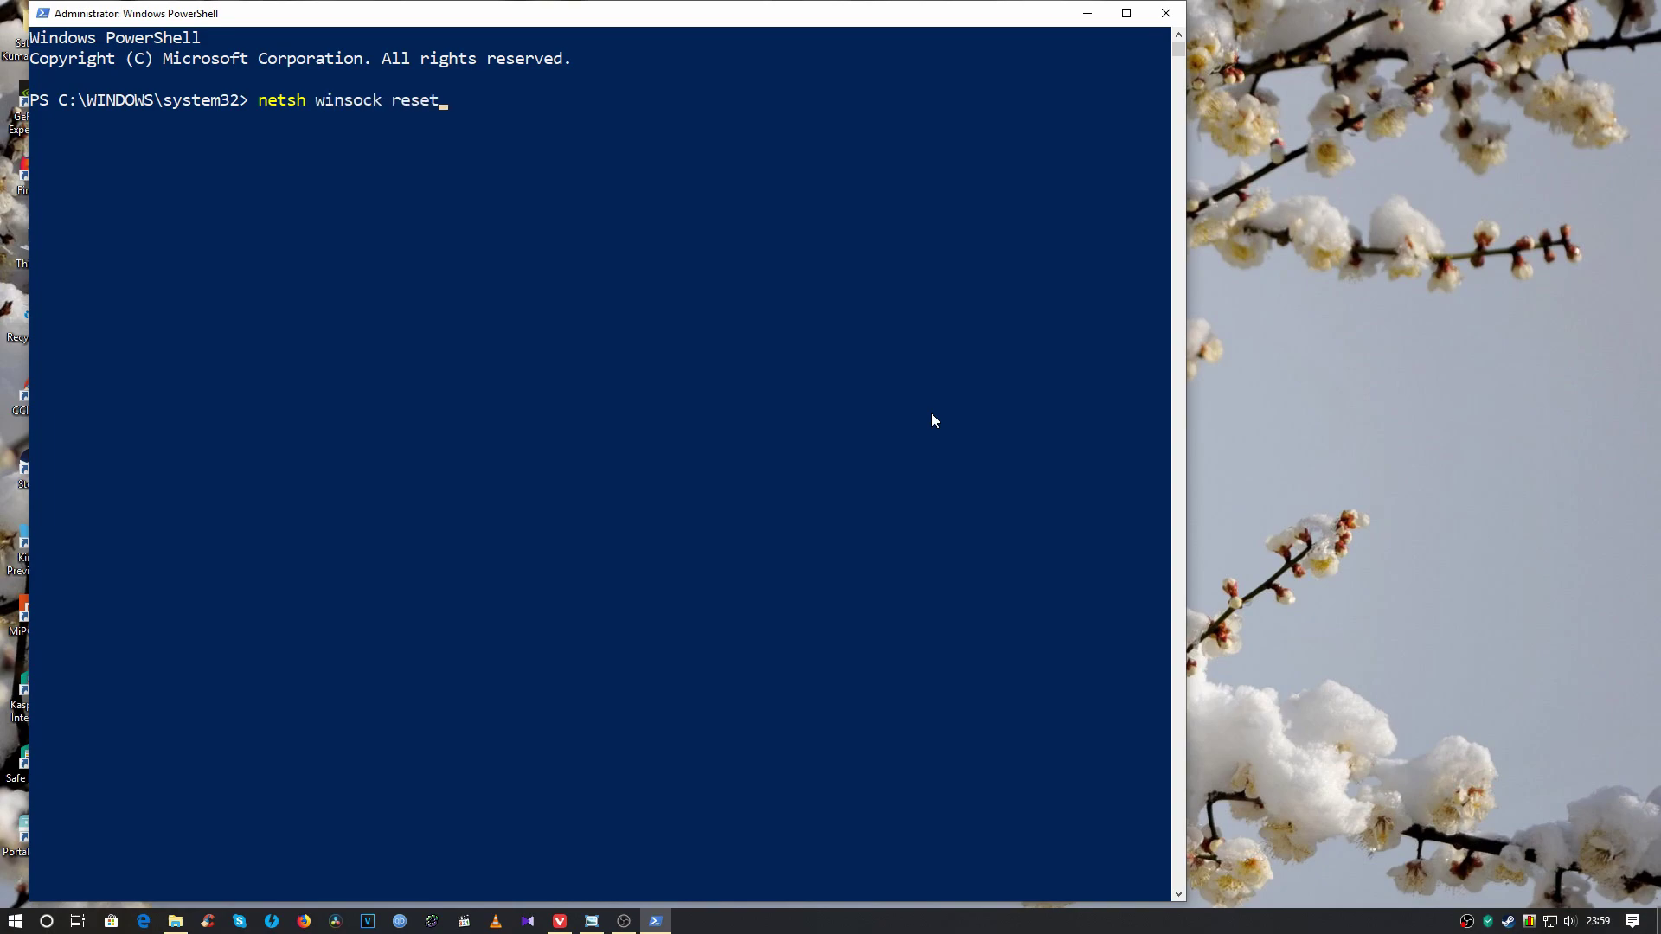
key(Return)
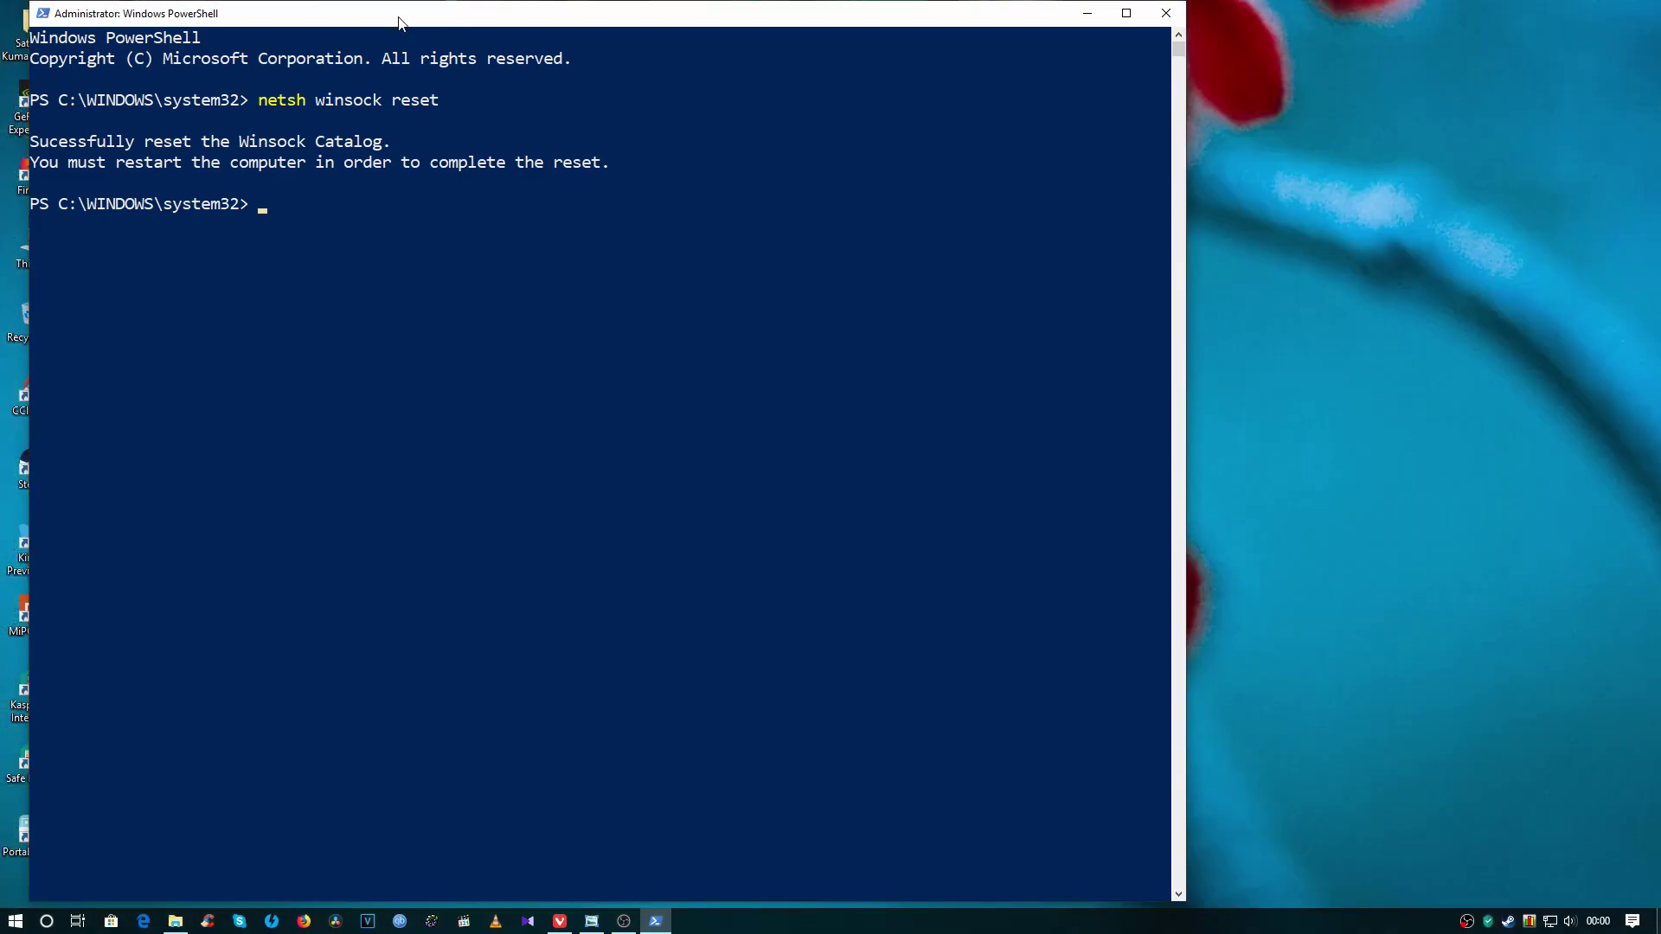
drag(398, 21, 650, 34)
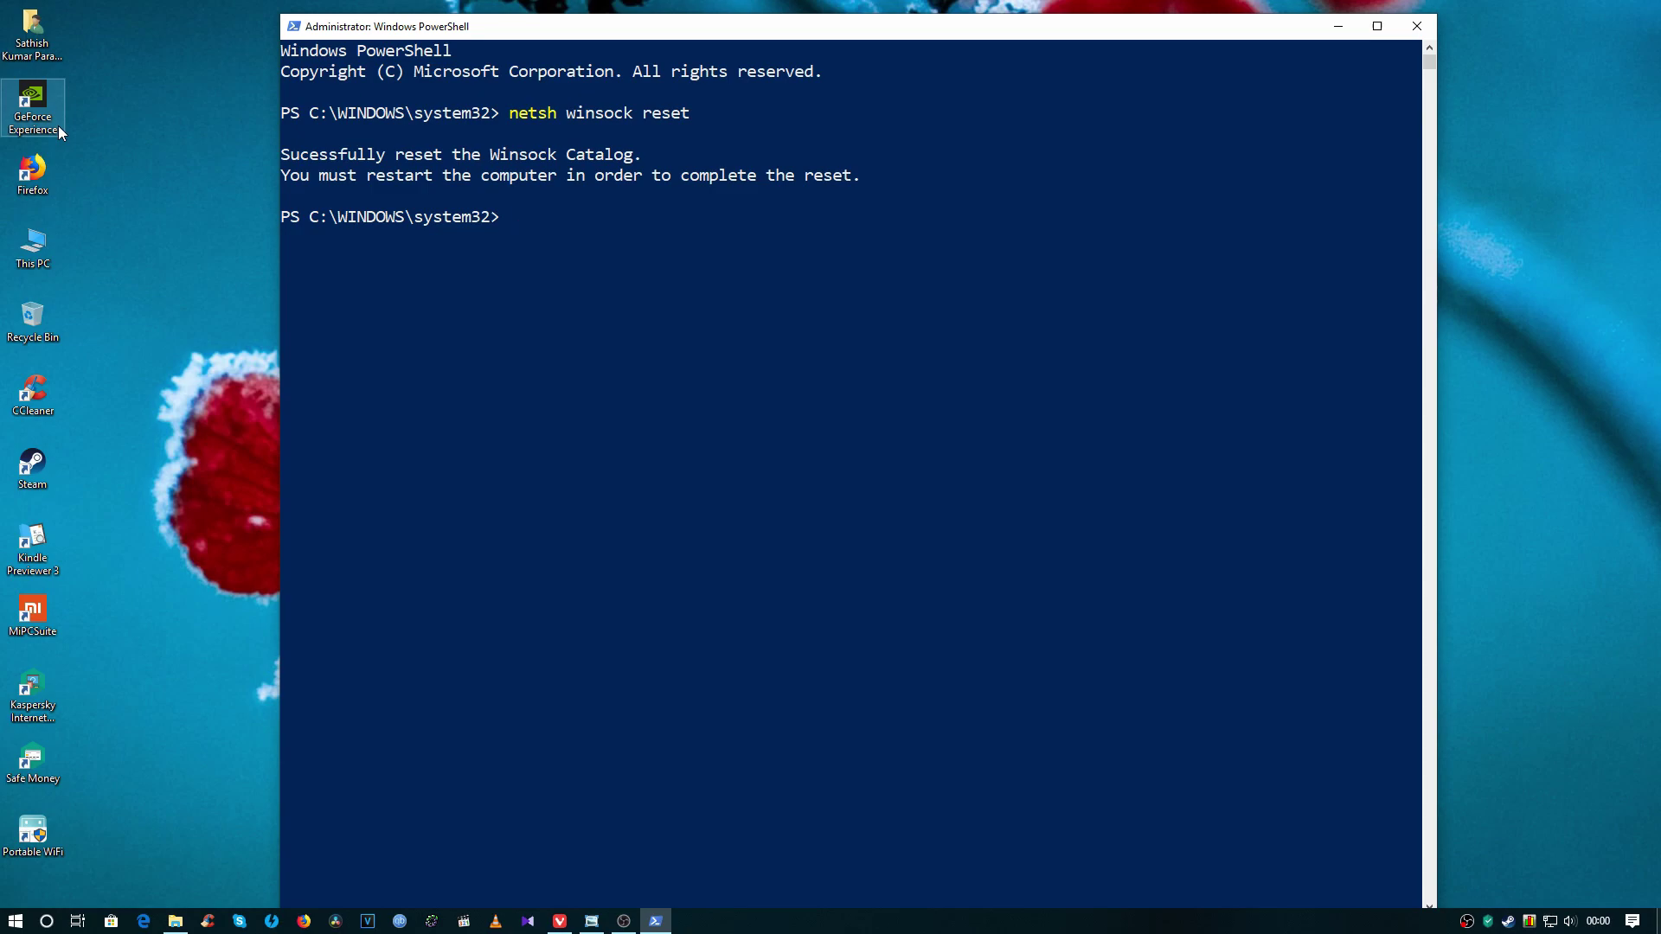
click(591, 920)
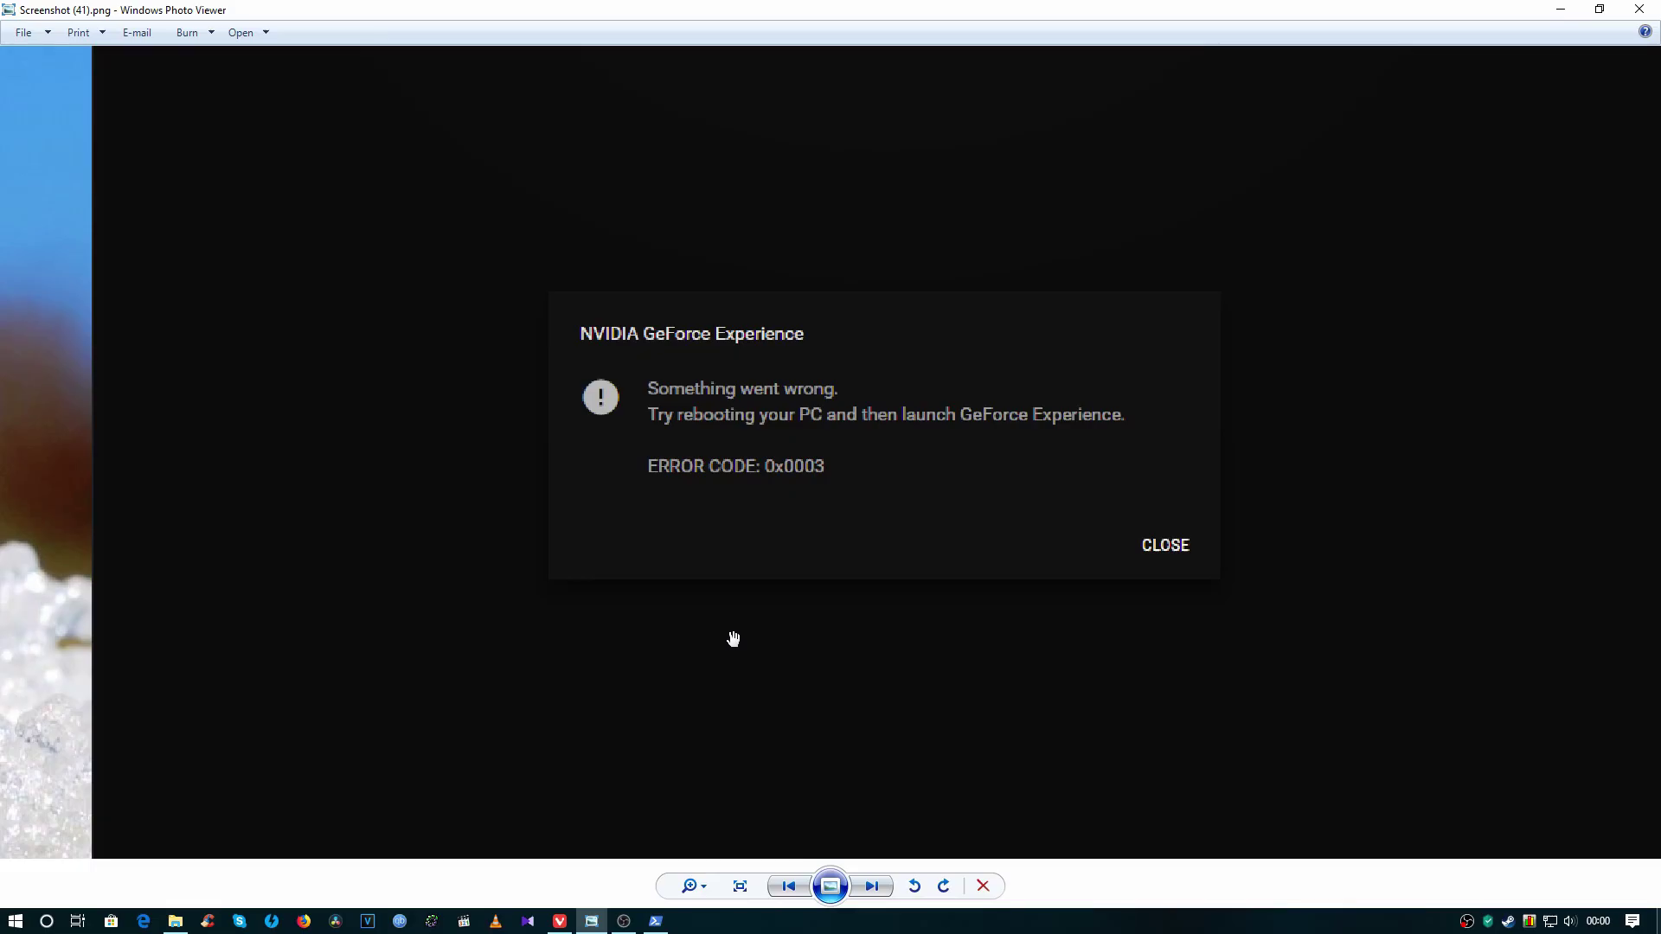
scroll(1057, 330, down, 3)
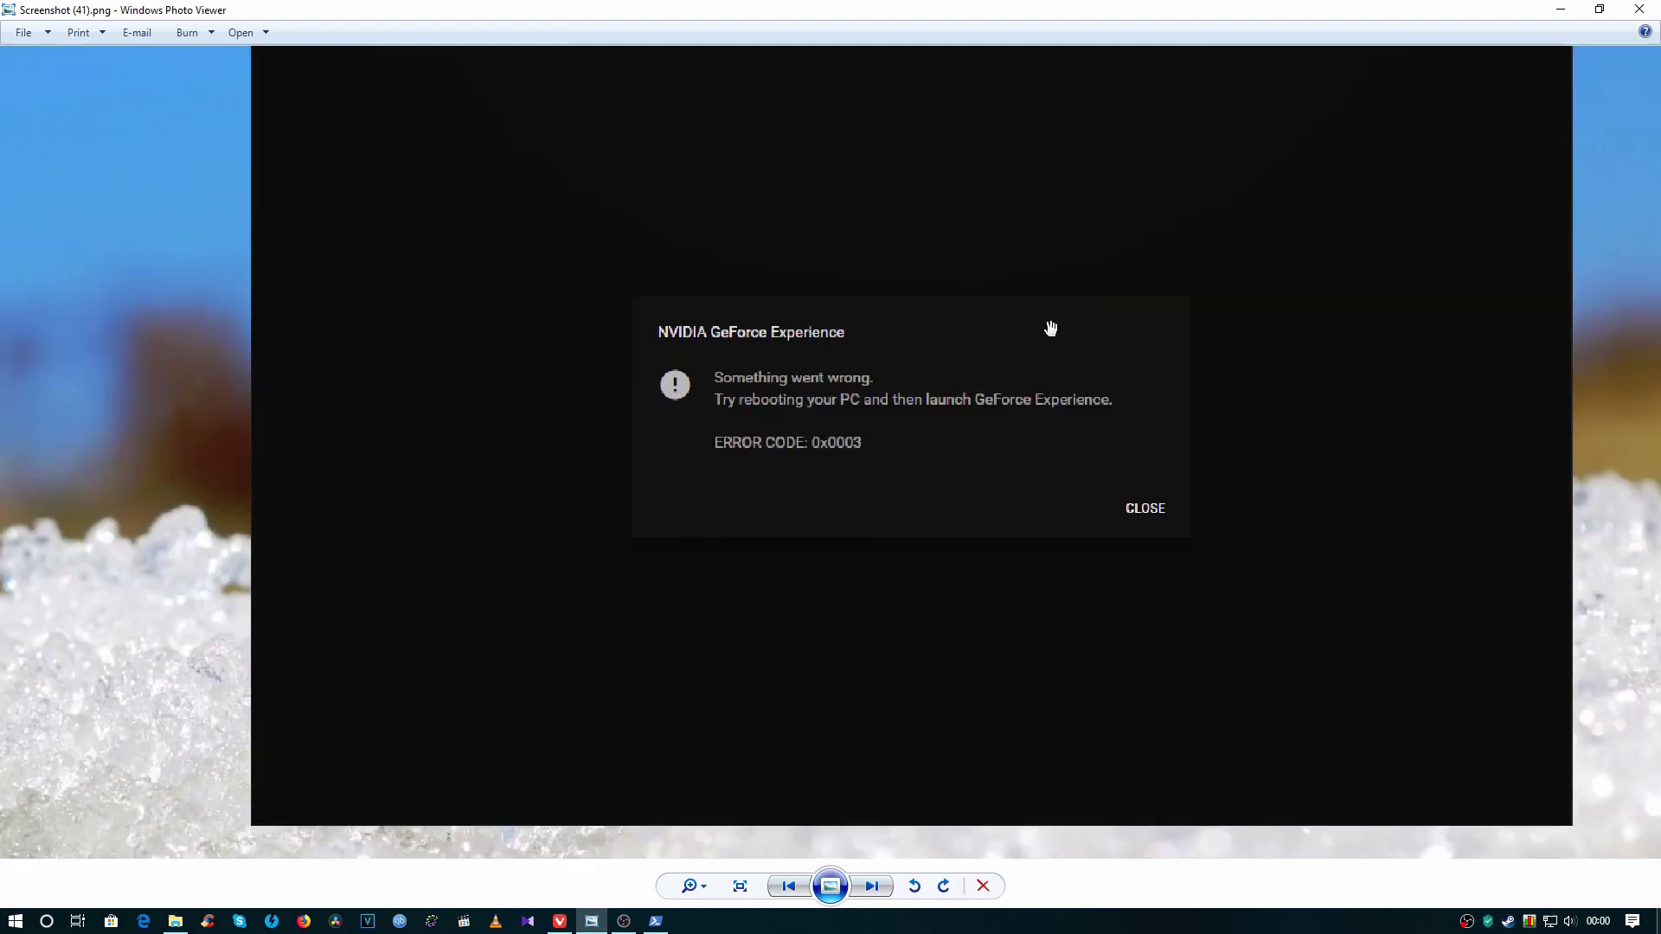
scroll(1051, 328, down, 2)
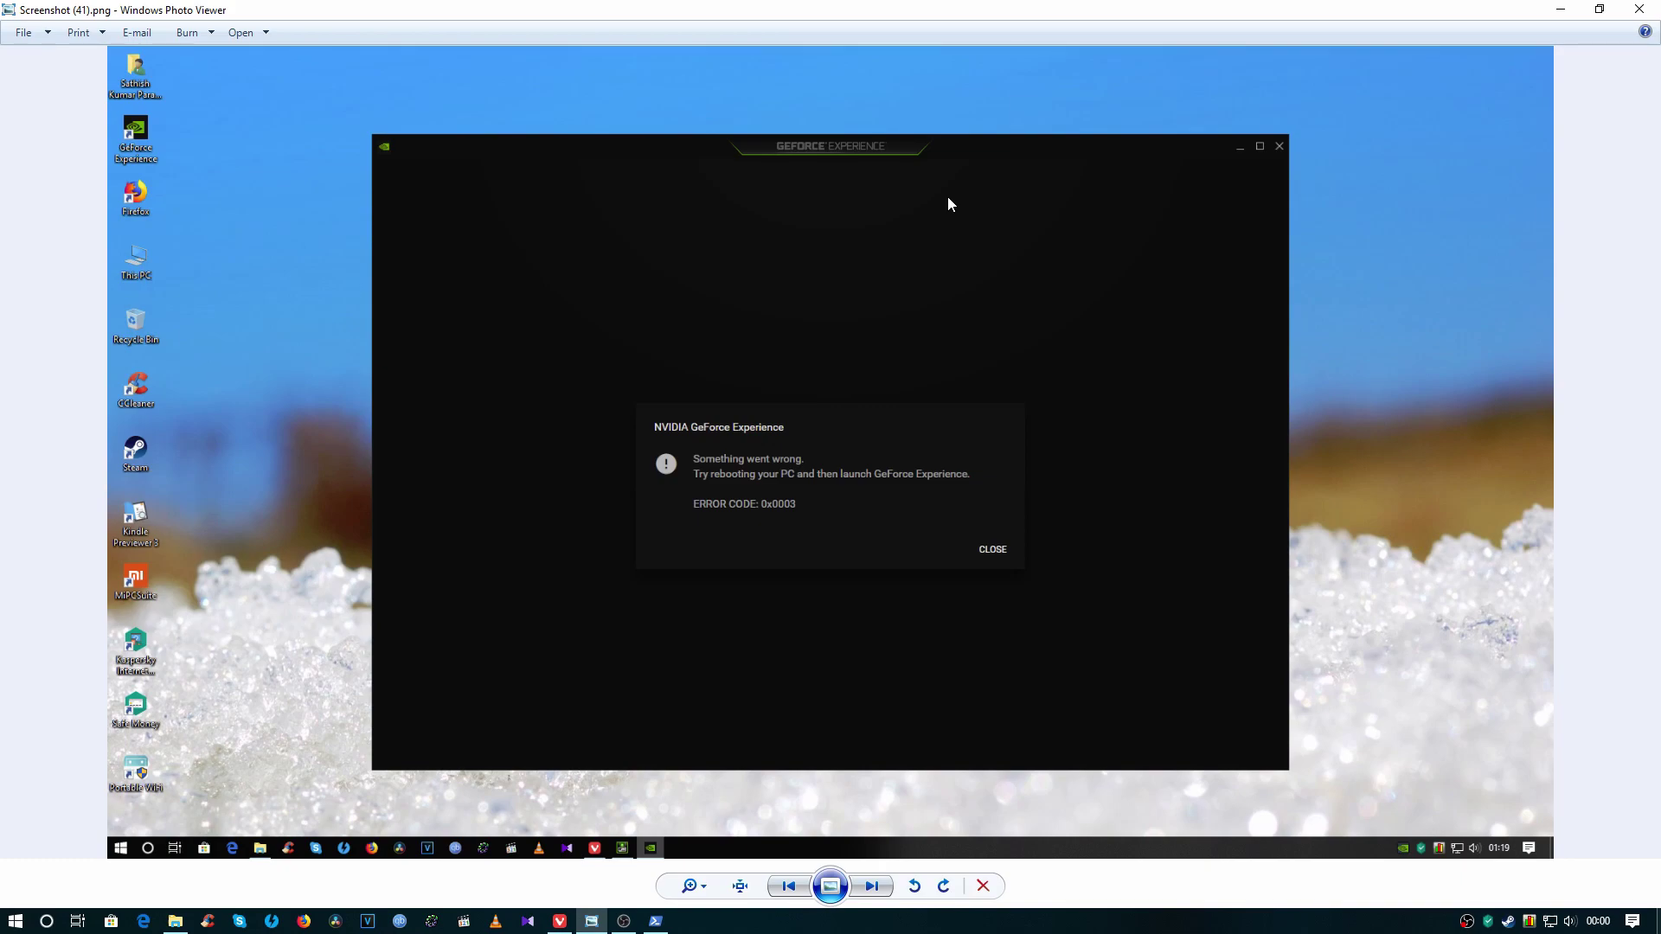
scroll(850, 505, up, 1)
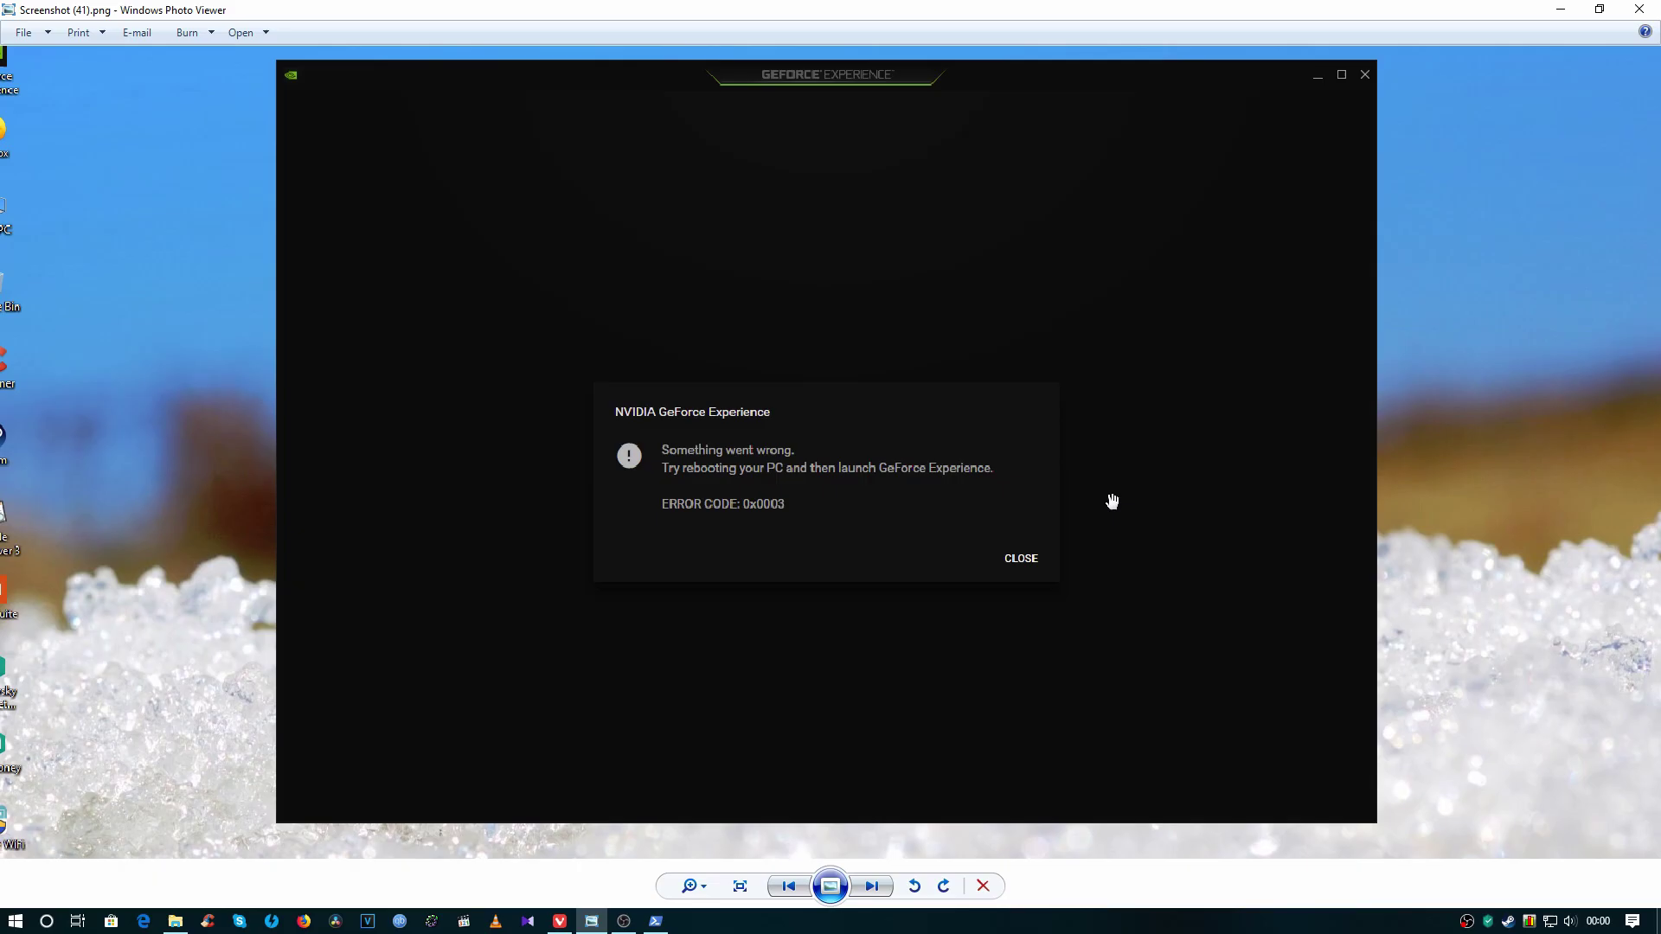
click(1562, 10)
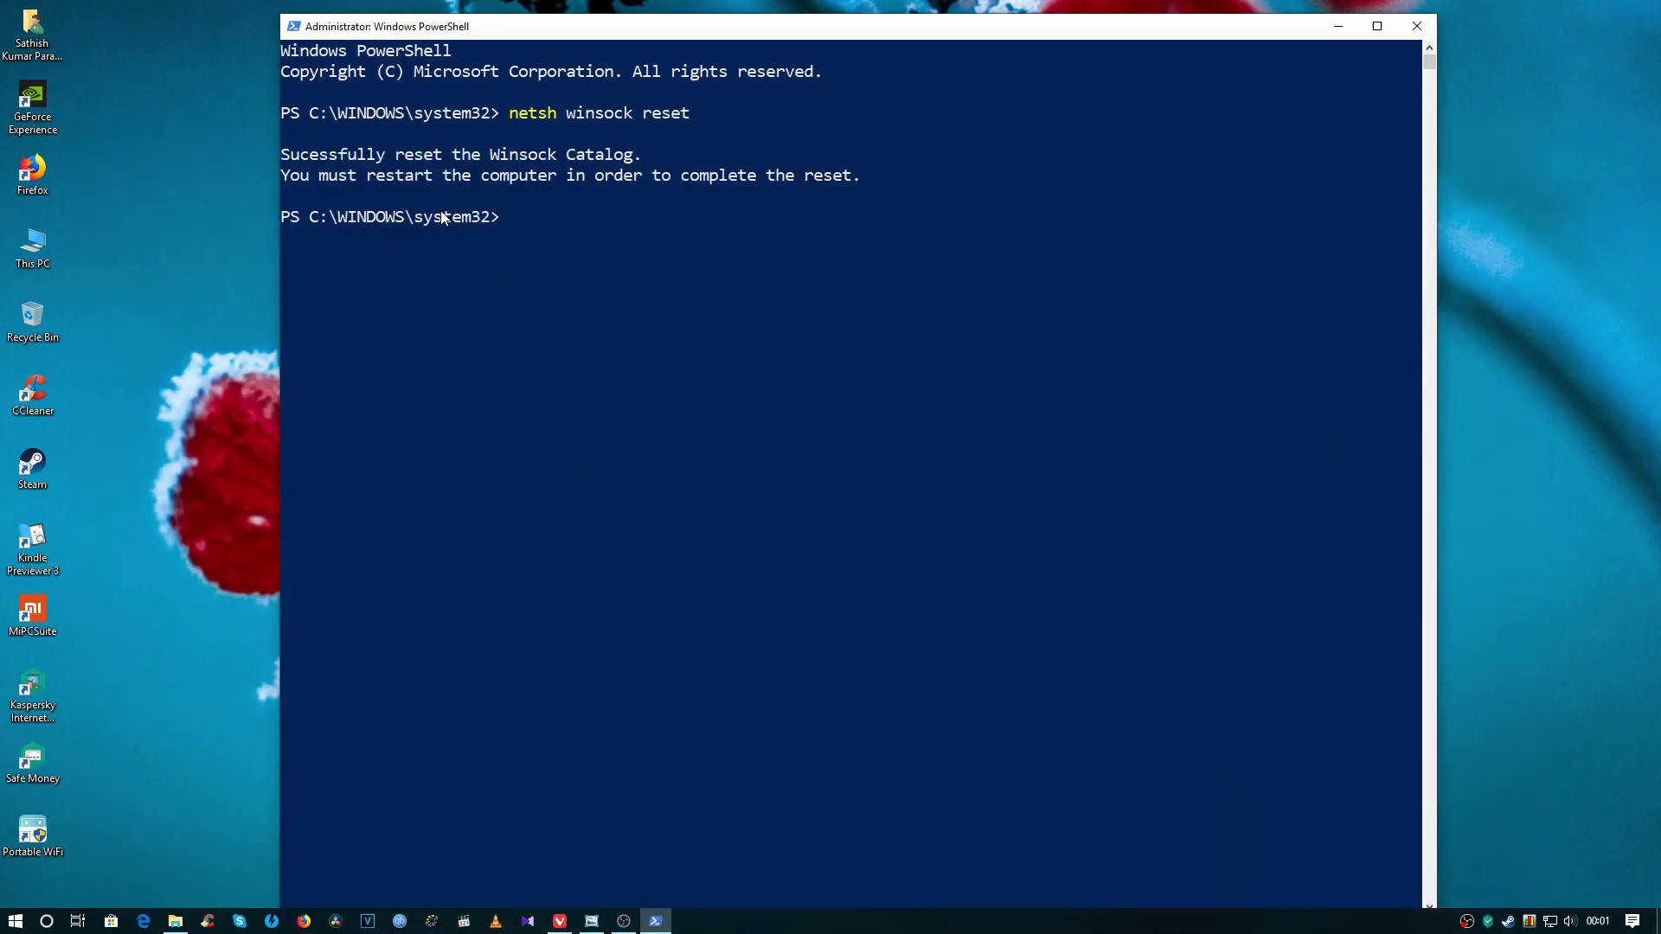
Exit PowerShell and restart the computer from the Start menu's power options.
text(exit)
key(Return)
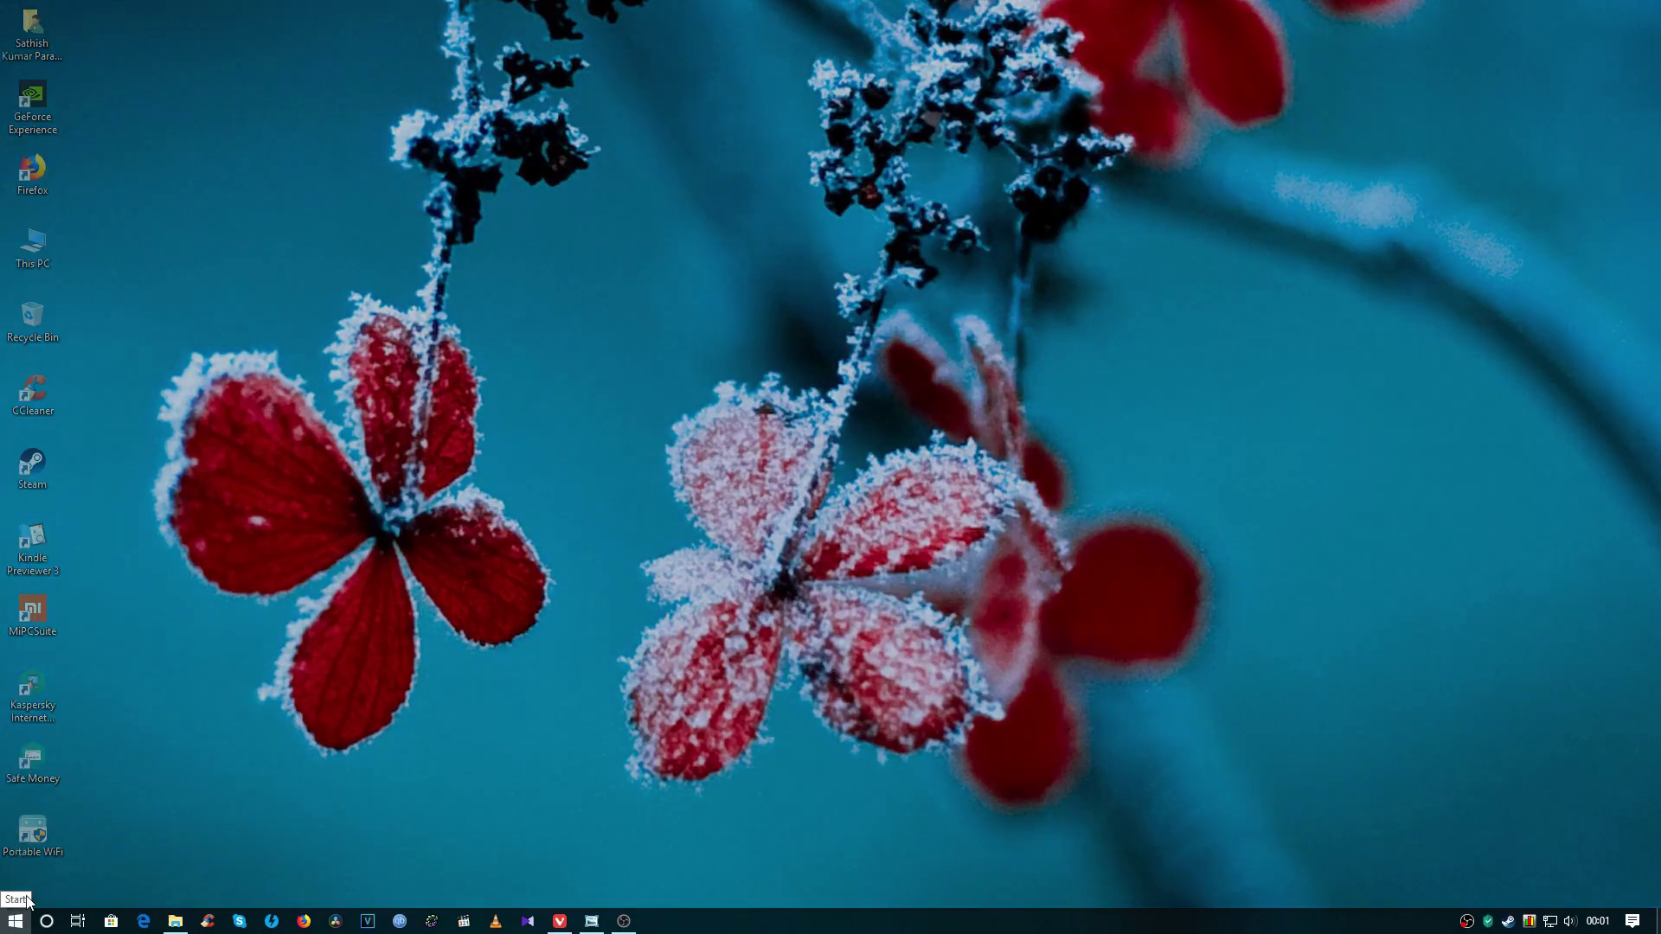
click(28, 901)
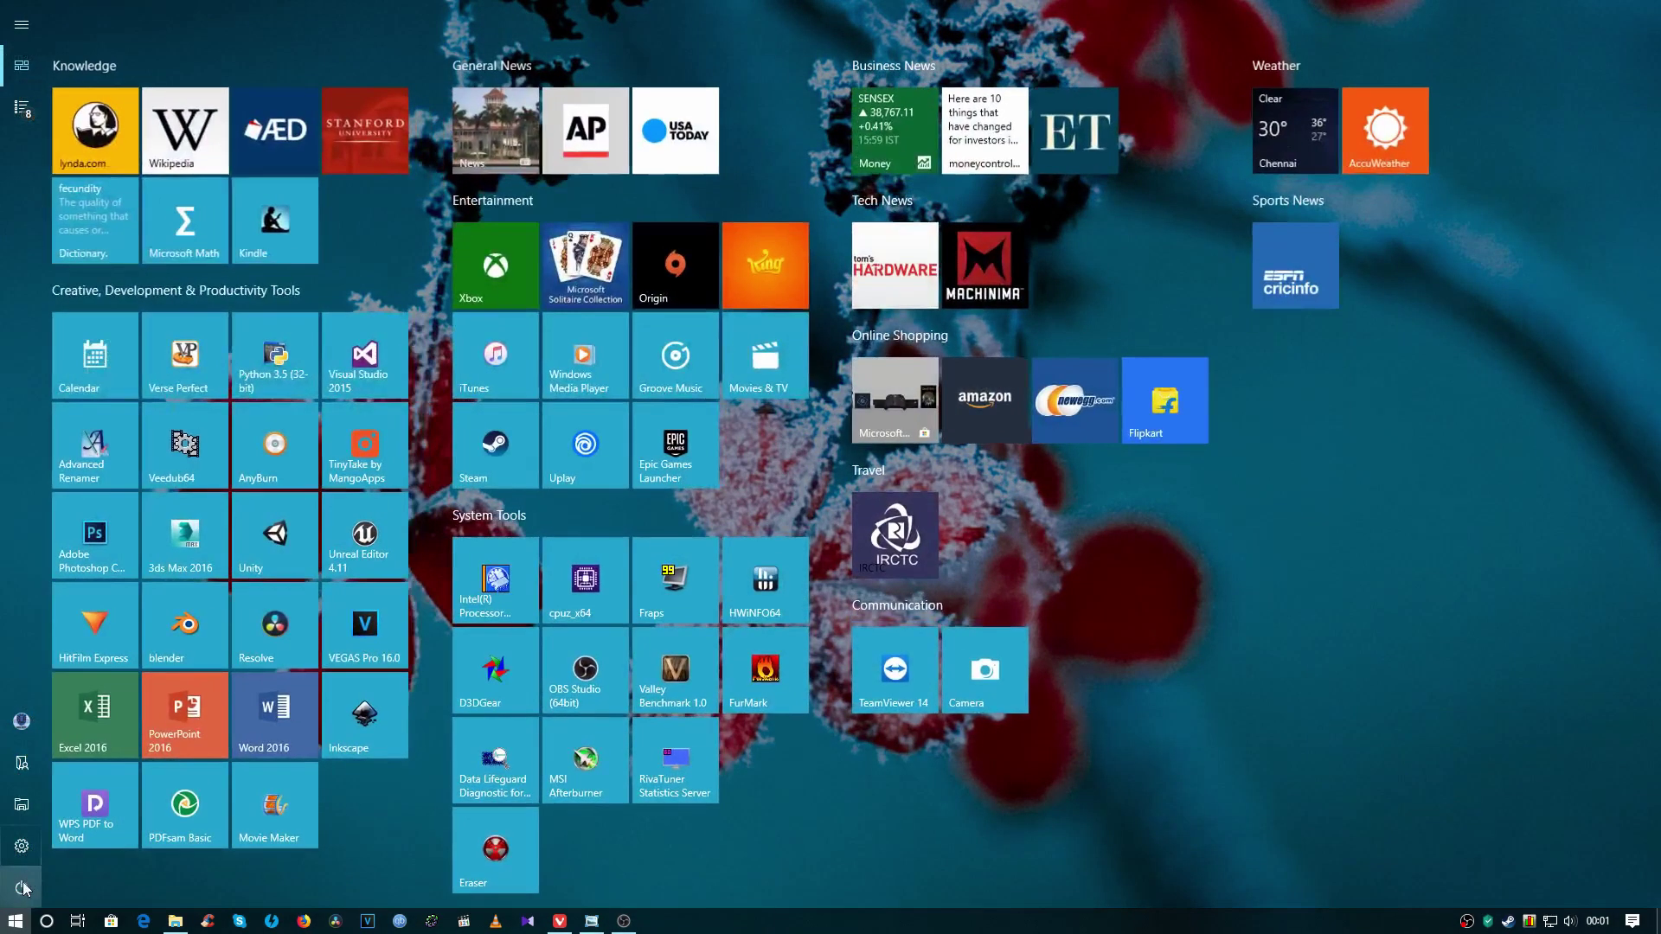
click(22, 888)
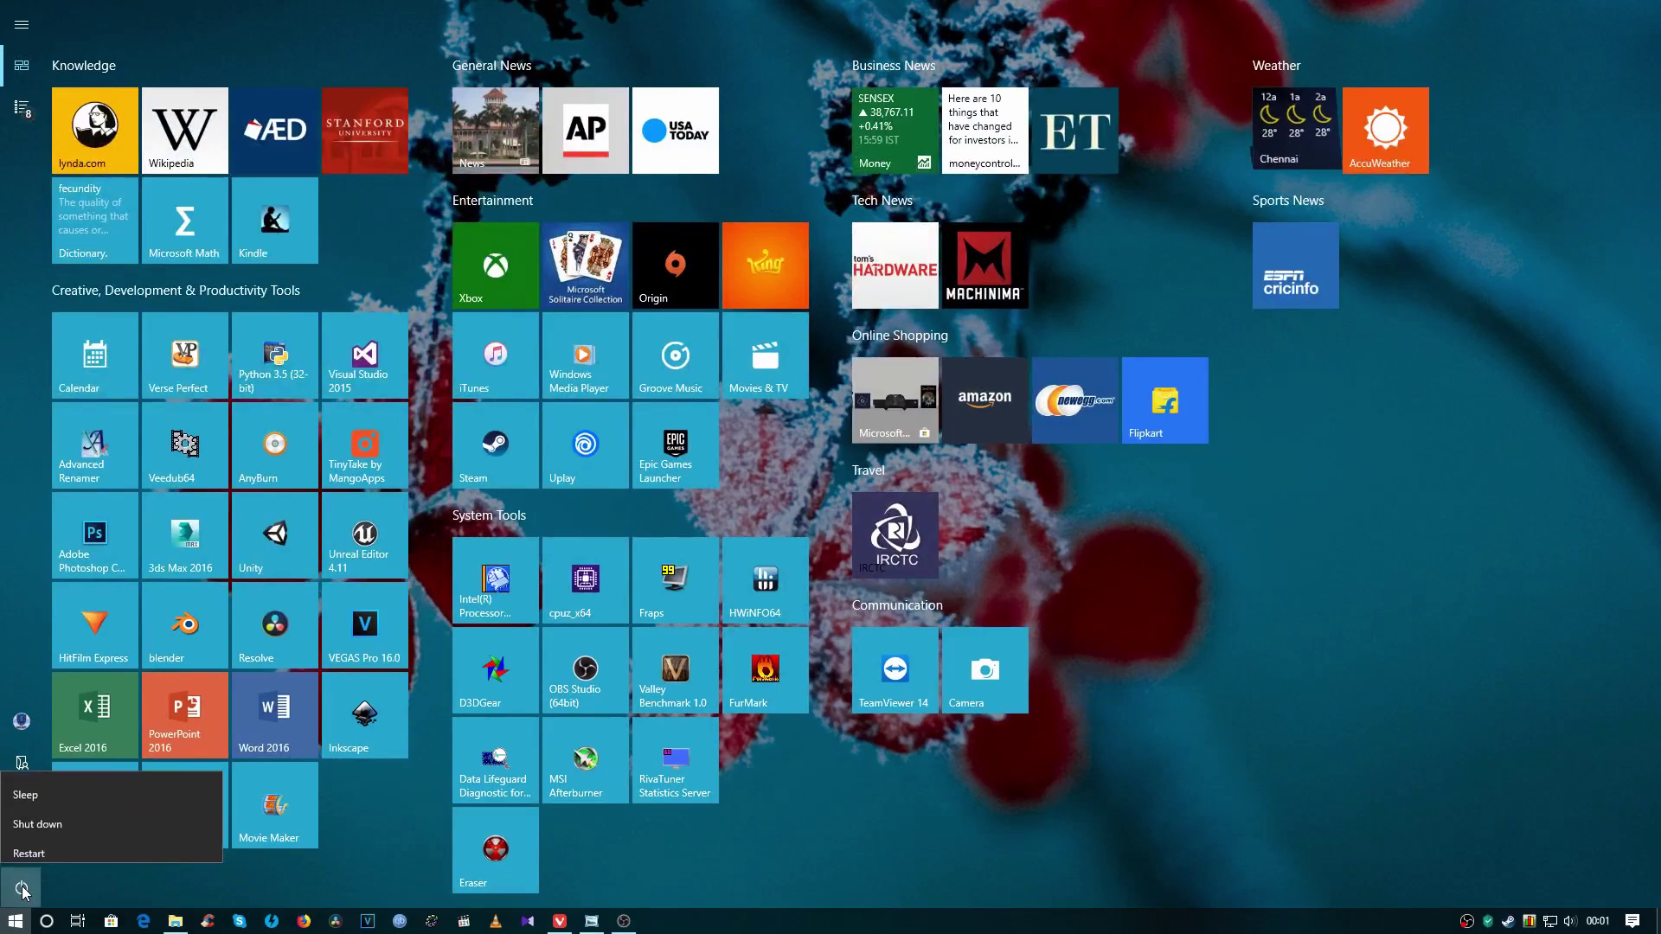
click(28, 840)
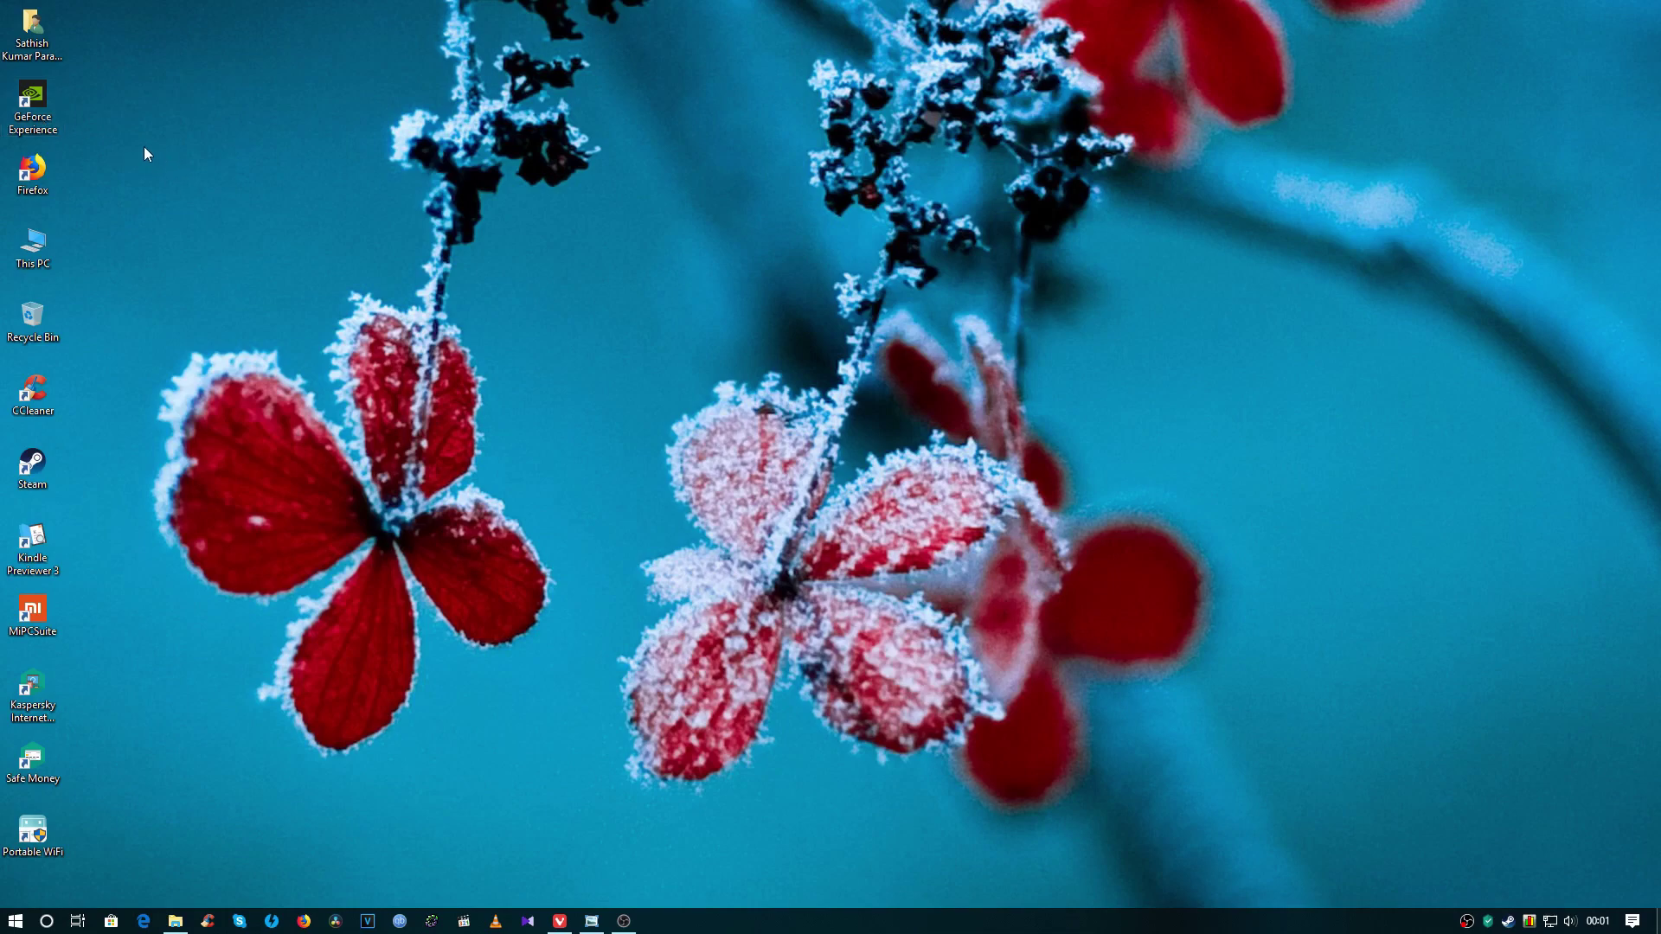
Launch GeForce Experience from the desktop and dismiss the launch-your-games tip.
double_click(35, 122)
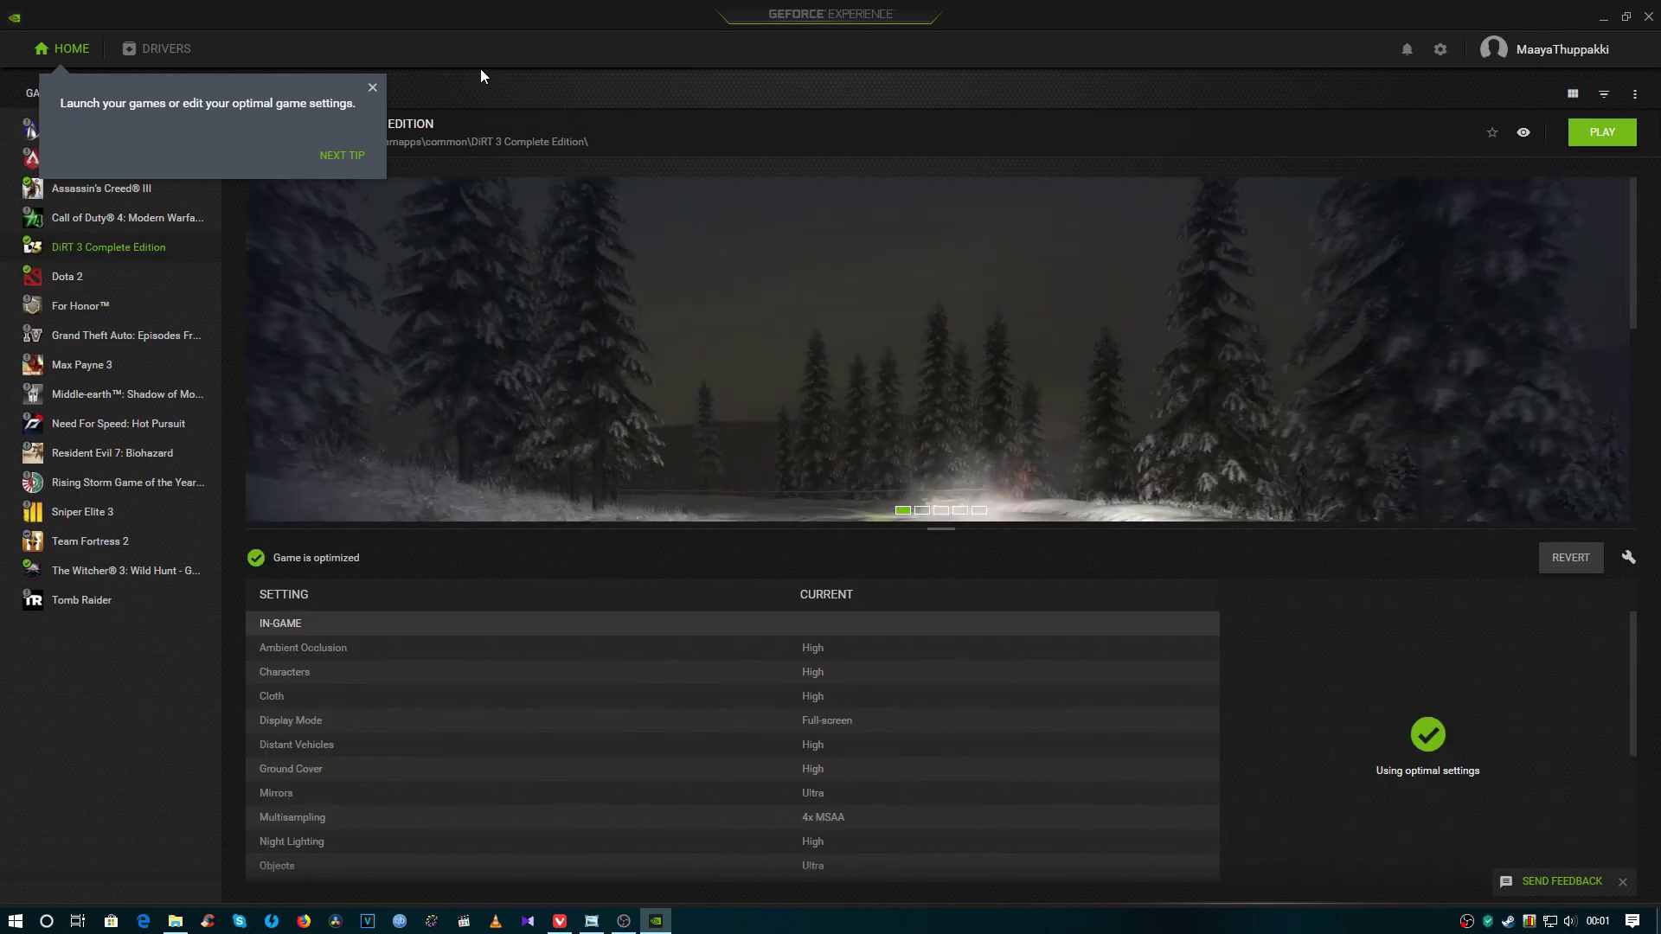
click(373, 90)
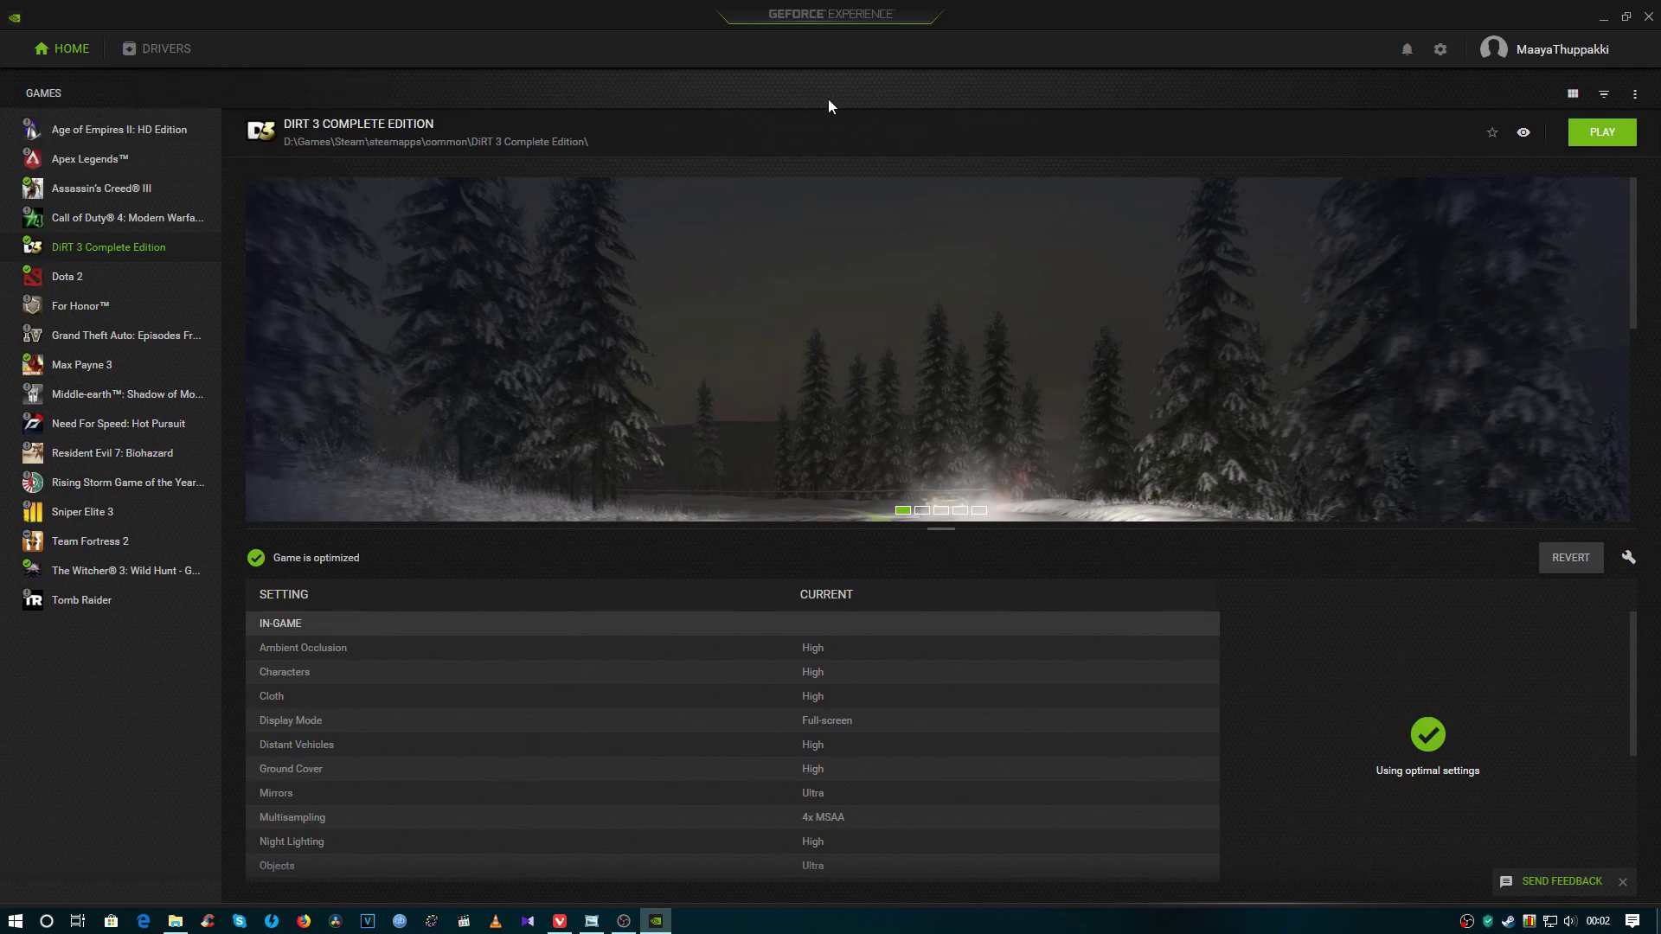